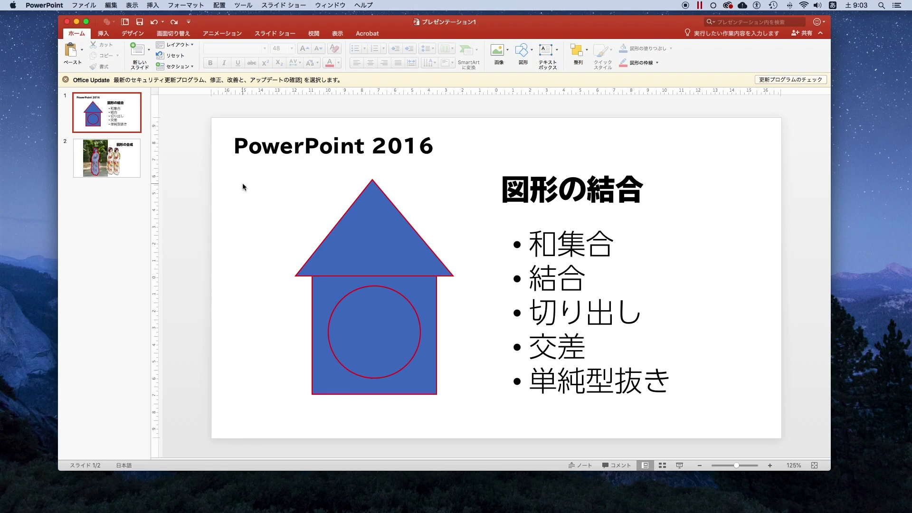
Open the Quick Access Toolbar's full command settings and list the 図形の書式設定 tab commands
left_click(536, 178)
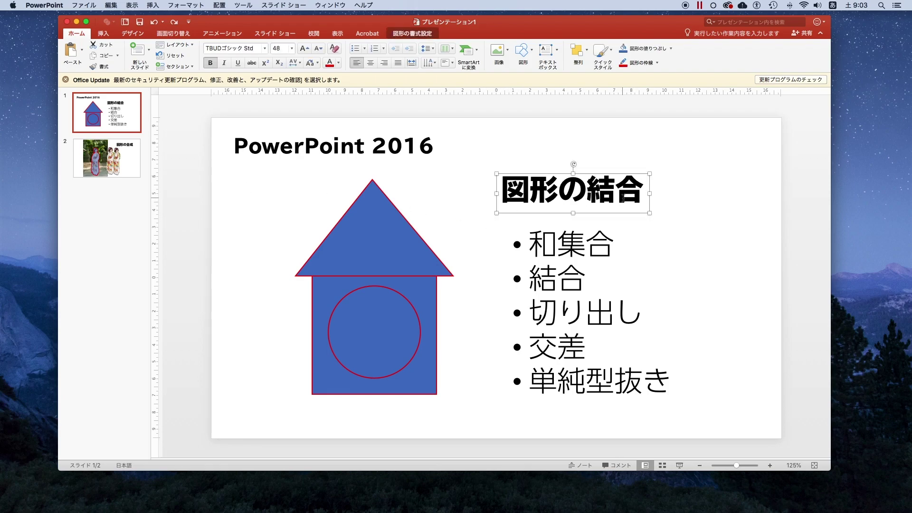
left_click(687, 205)
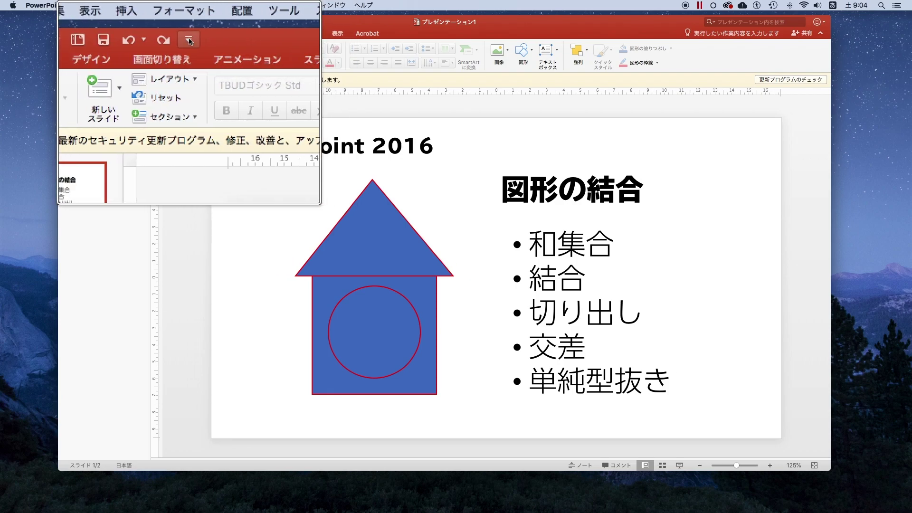
left_click(189, 41)
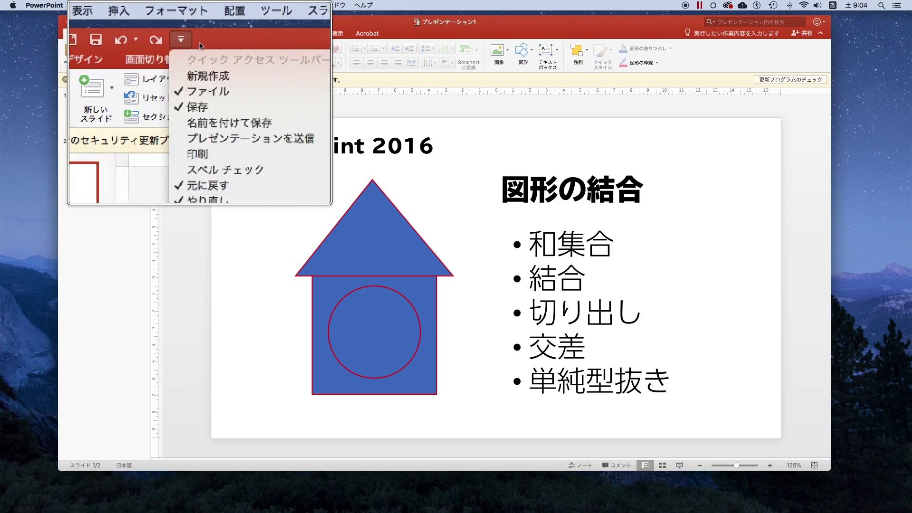
left_click(236, 143)
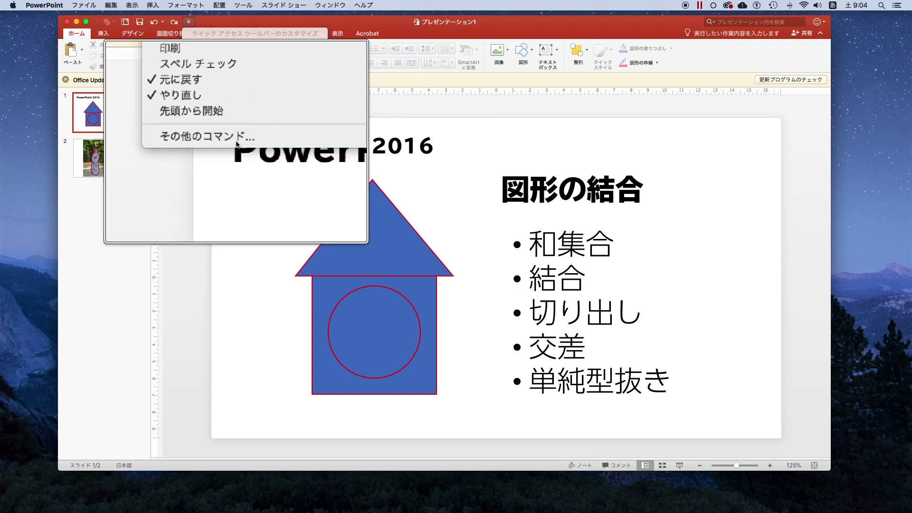
scroll(383, 186, "down", 5)
left_click(372, 133)
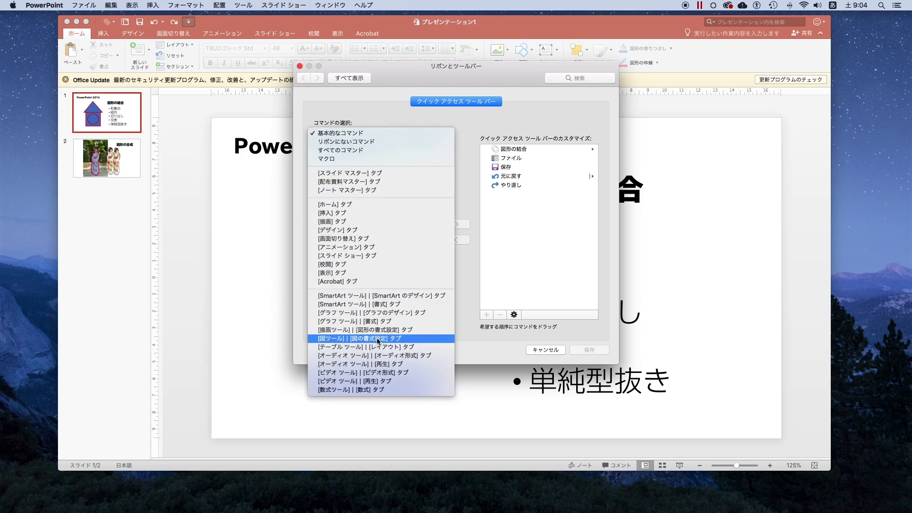
left_click(333, 334)
Pick 図形の切り出し from the list, add it to the toolbar commands, and save
scroll(374, 262, "down", 3)
scroll(374, 262, "down", 3)
scroll(374, 261, "down", 3)
scroll(374, 262, "down", 2)
scroll(374, 261, "down", 3)
scroll(374, 261, "down", 3)
scroll(365, 233, "down", 2)
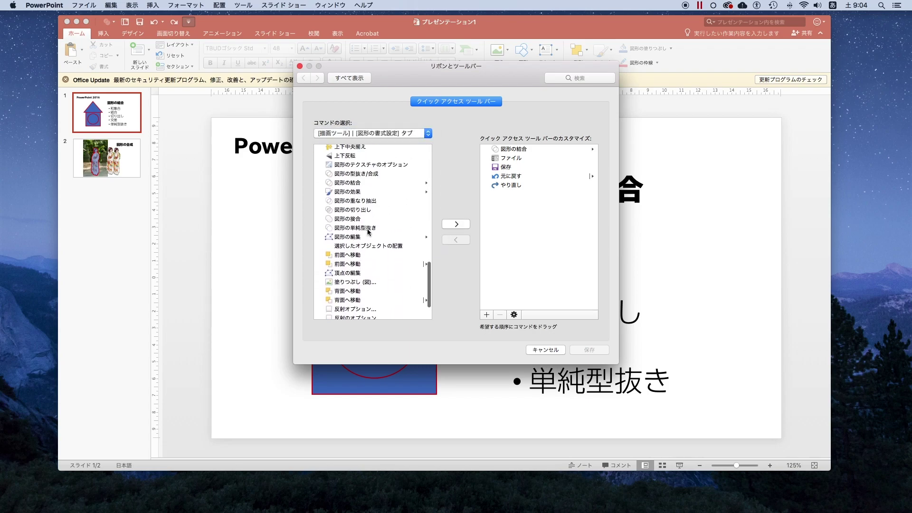
left_click(356, 203)
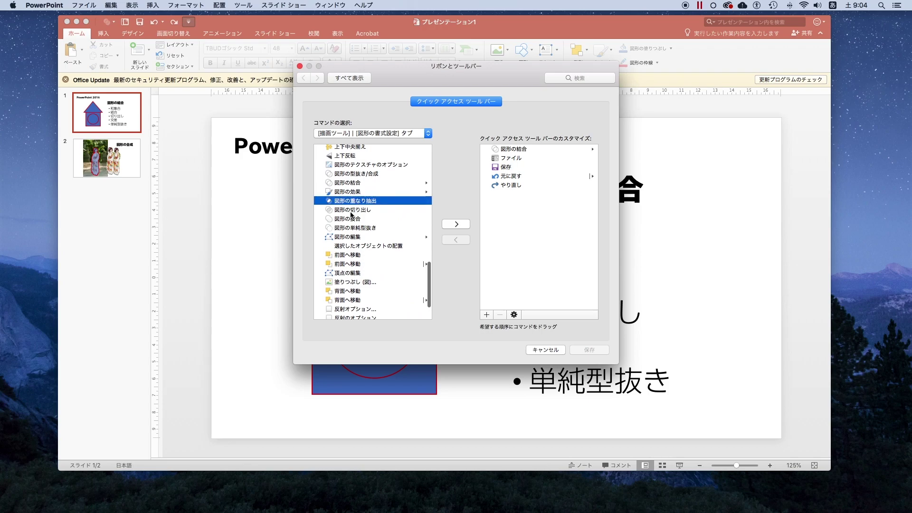
left_click(353, 211)
left_click_drag(419, 66, 335, 101)
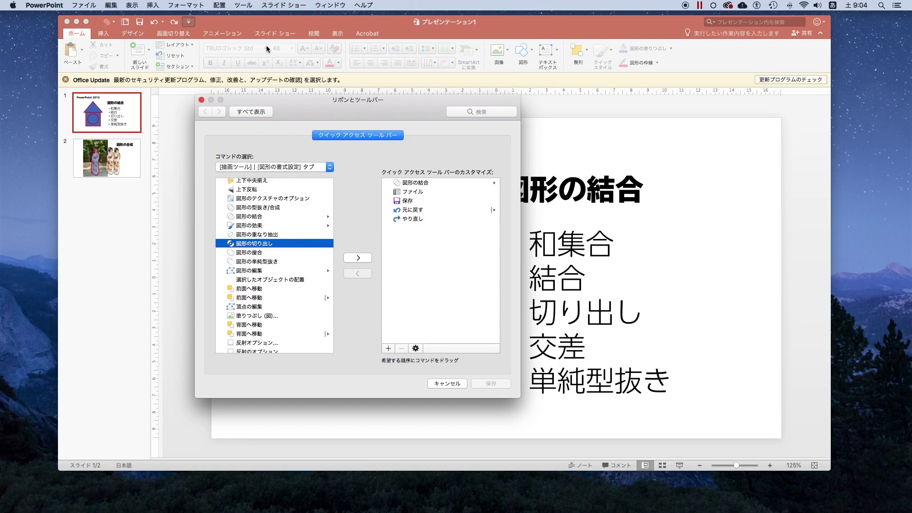
left_click(358, 257)
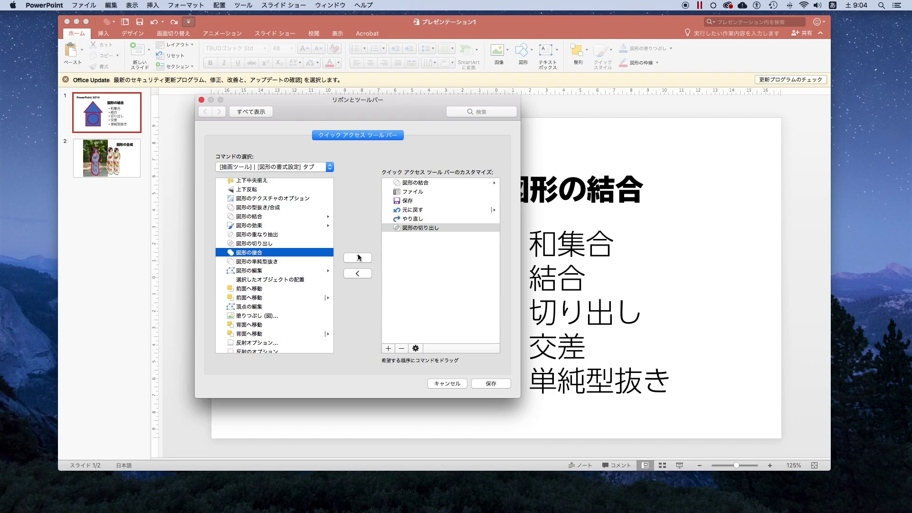
left_click(491, 384)
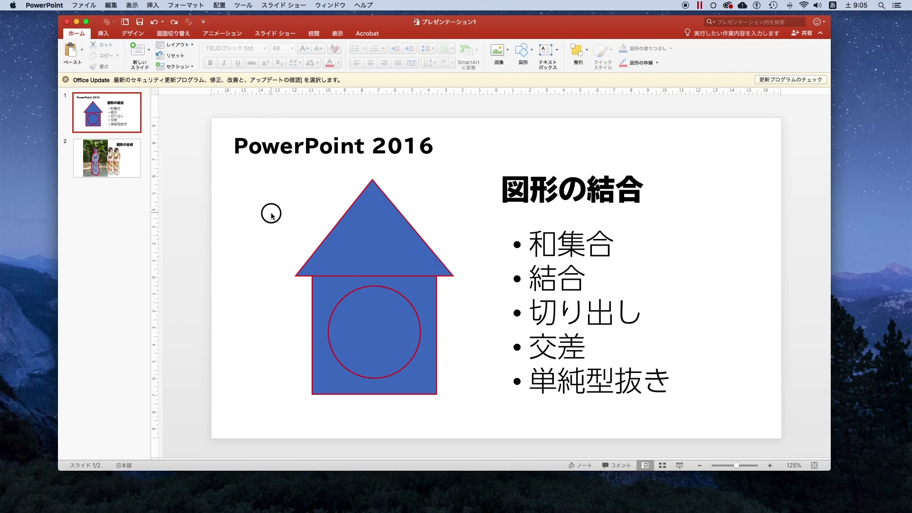
Fragment the triangle and rectangle with 図形の切り出し and pull the pieces apart
left_click(342, 246)
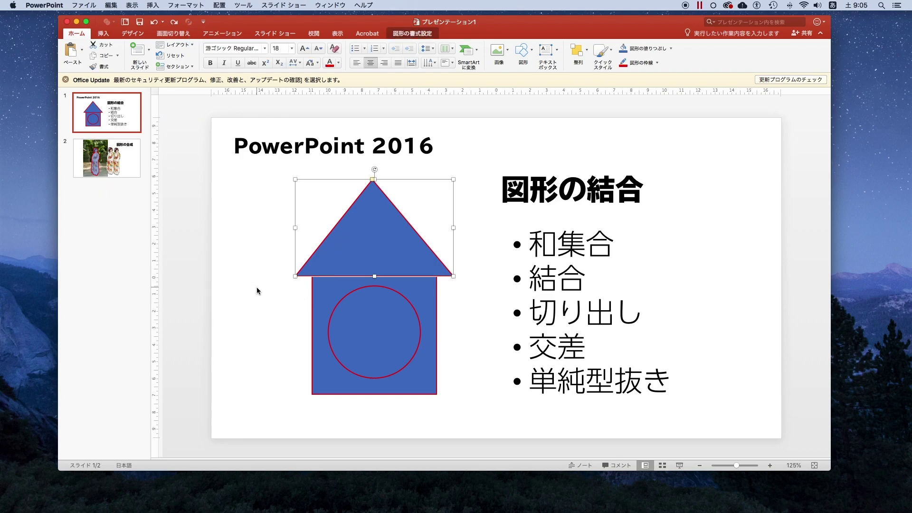
left_click(321, 291, "shift")
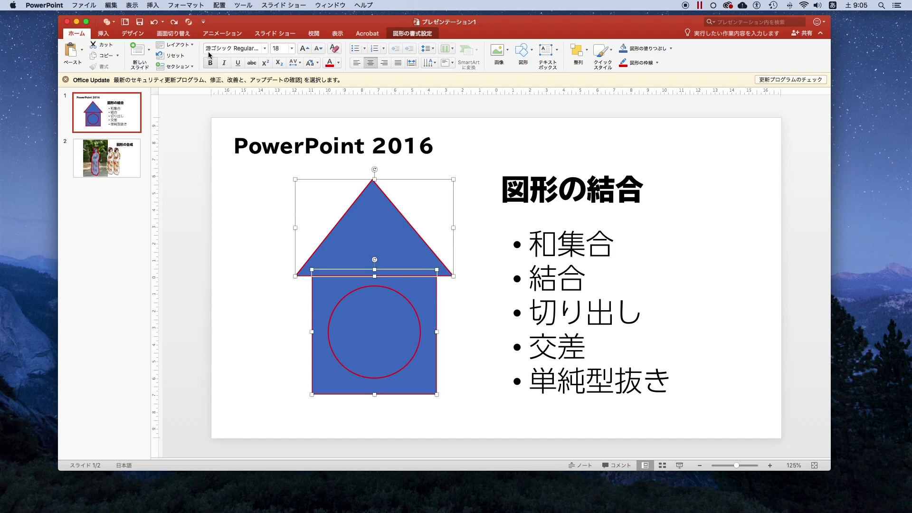
left_click(188, 25)
left_click(224, 265)
left_click_drag(357, 240, 361, 223)
left_click_drag(360, 270, 360, 263)
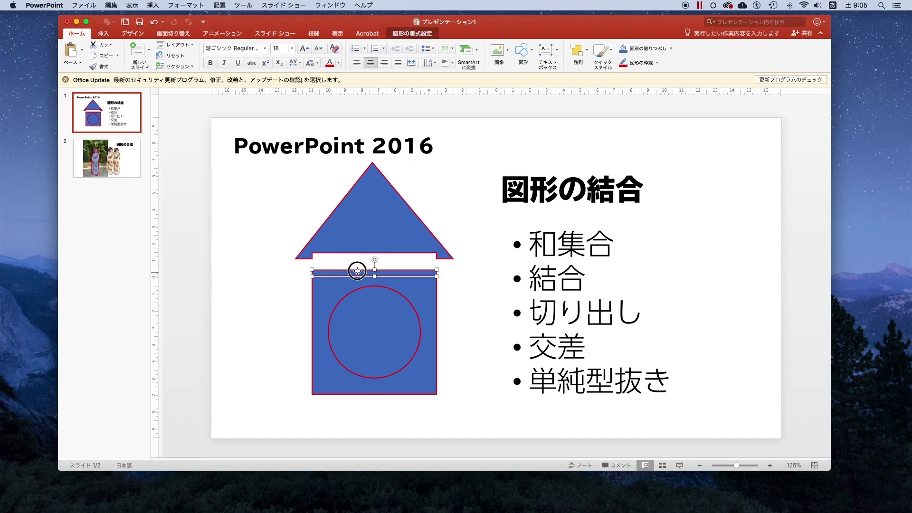
left_click(325, 315)
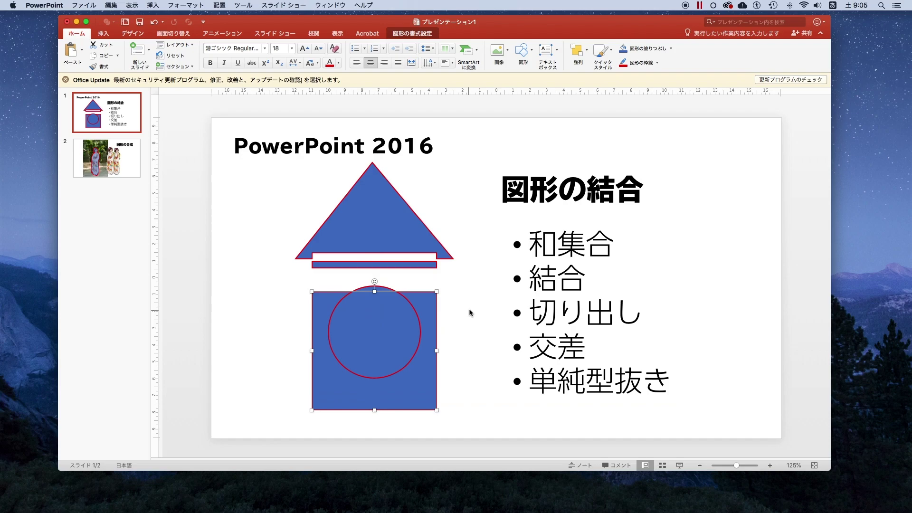
Undo the piece moves and the fragmentation to restore the intact triangle and rectangle
key("Up")
key("super+z")
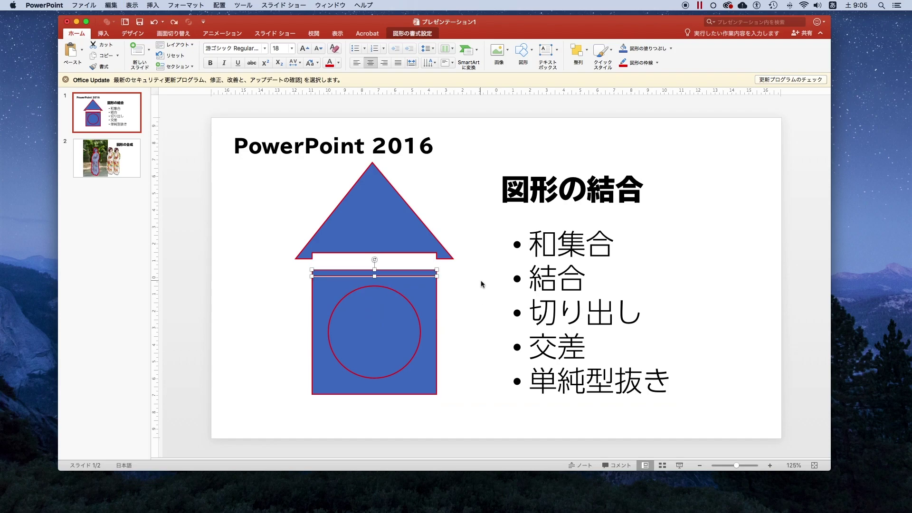
key("super+z")
left_click(417, 274)
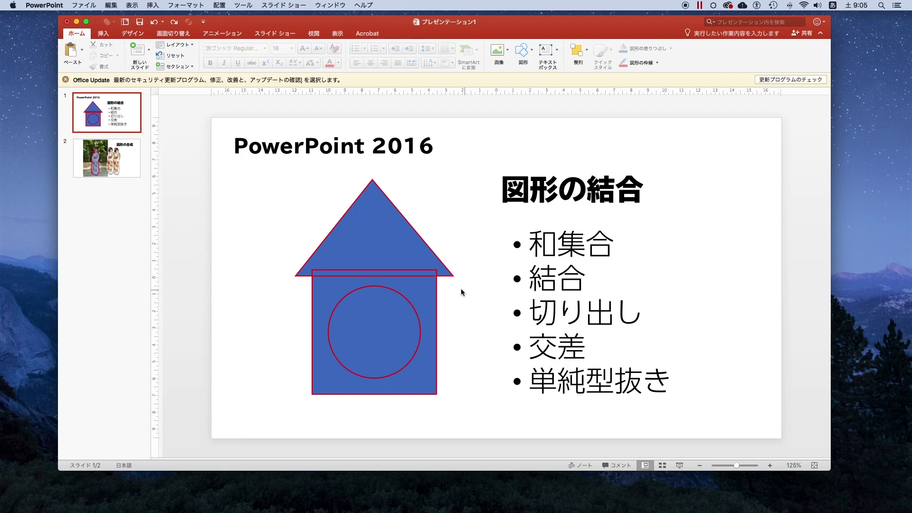
key("super+z")
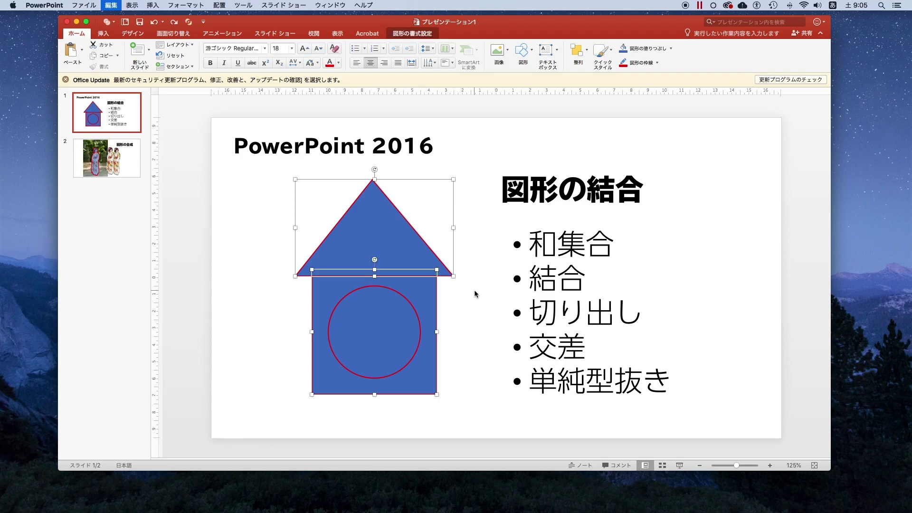
key("super+z")
Clear the selection, then select the triangle and rectangle while leaving the circle out
left_click(454, 216)
left_click(535, 167)
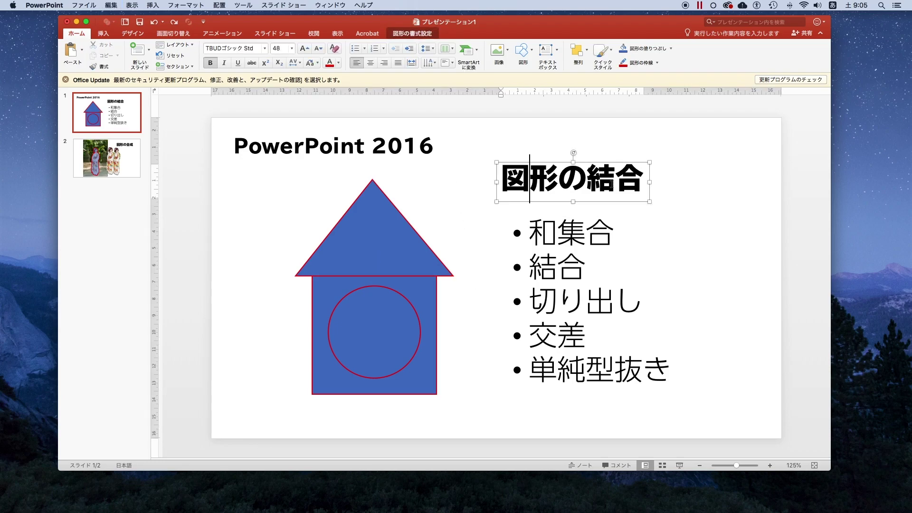
left_click(427, 203)
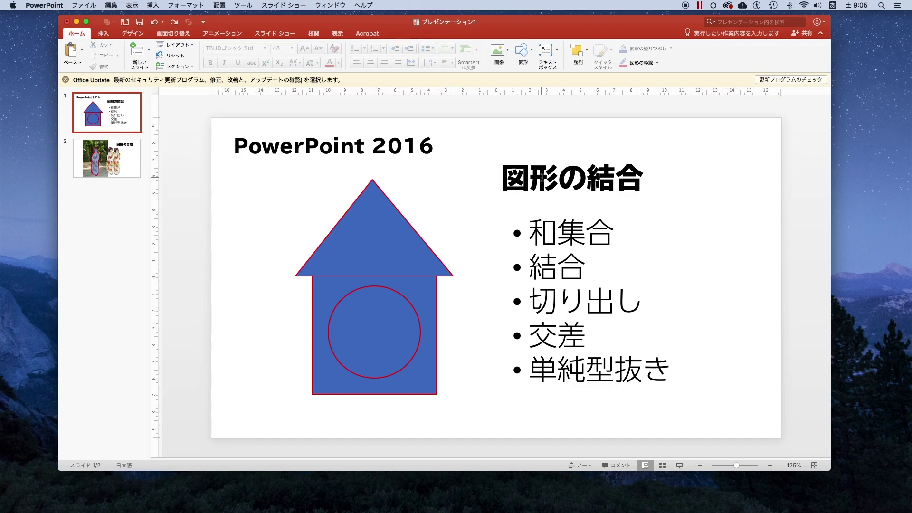
left_click(504, 202)
left_click(430, 205)
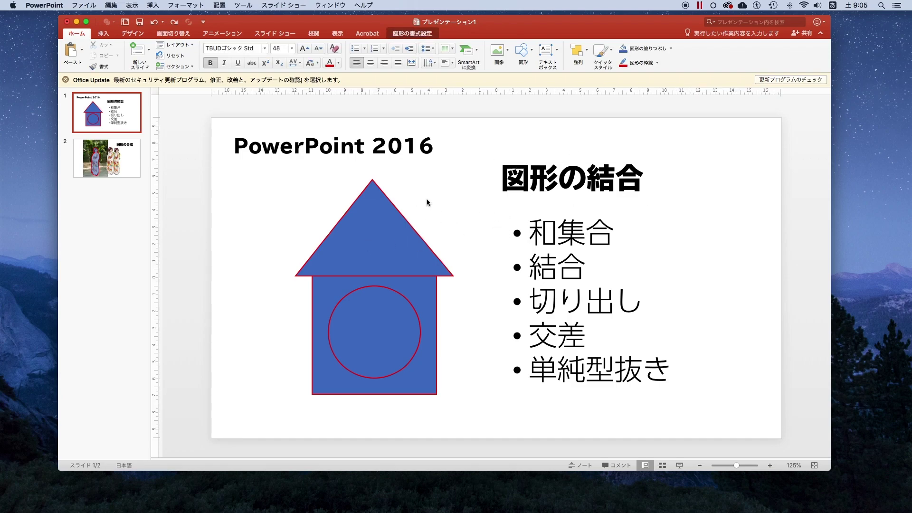
left_click(358, 239)
left_click(326, 284, "shift")
left_click(398, 309, "shift")
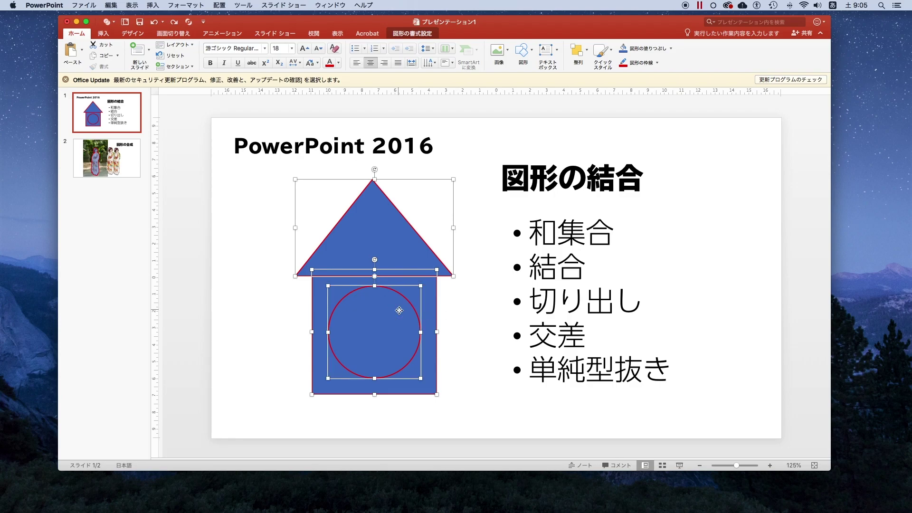
left_click(466, 312)
left_click(370, 233)
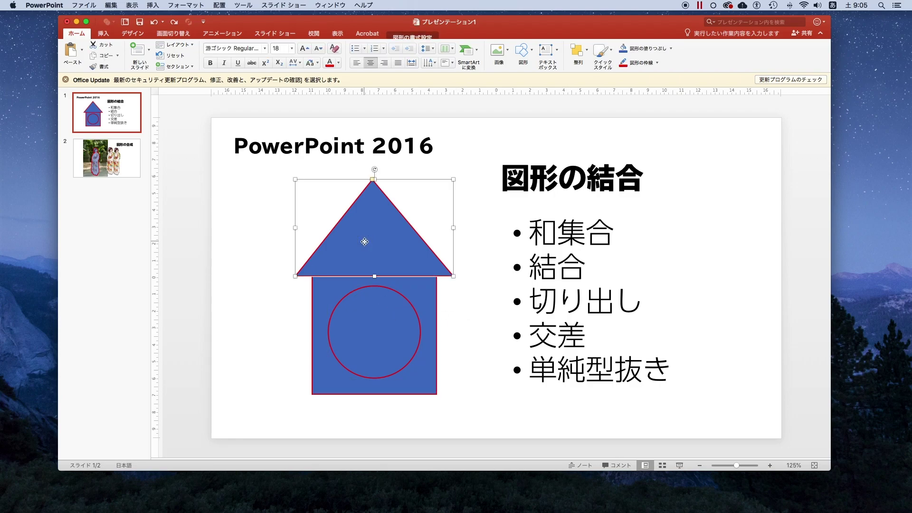
left_click(322, 297, "shift")
Apply 結合 (Combine) to the triangle, rectangle and circle, after trying and undoing Union
left_click(400, 297, "shift")
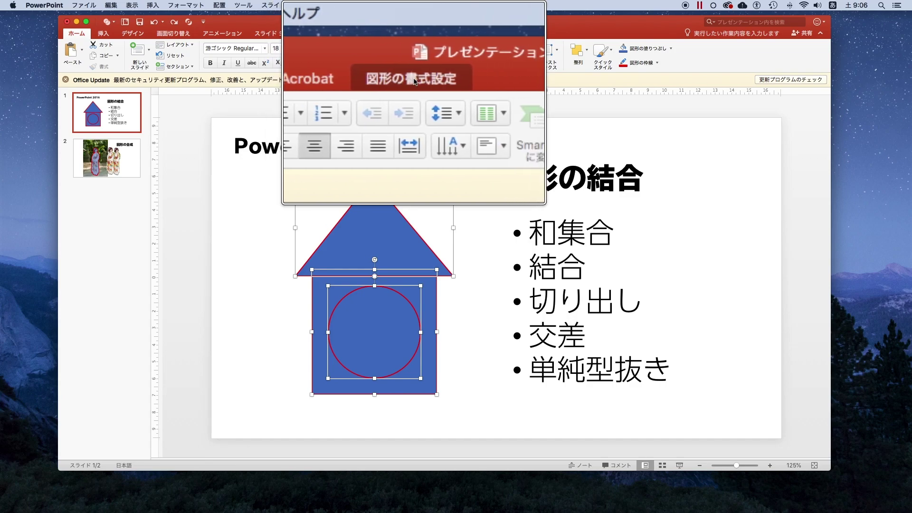
left_click(415, 81)
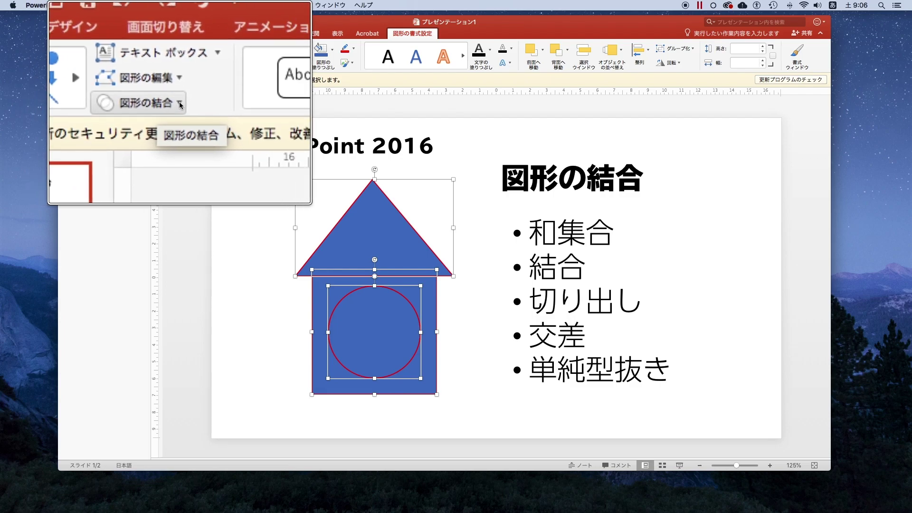
left_click(180, 103)
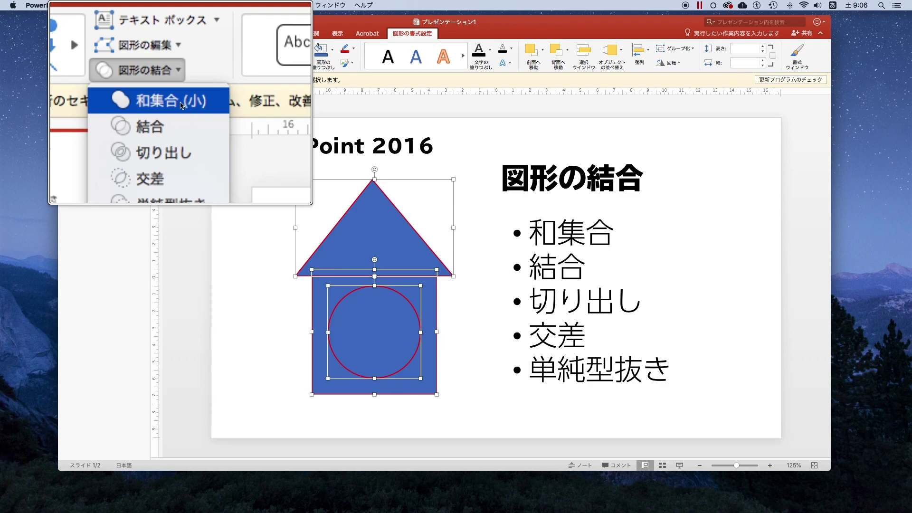
left_click(181, 102)
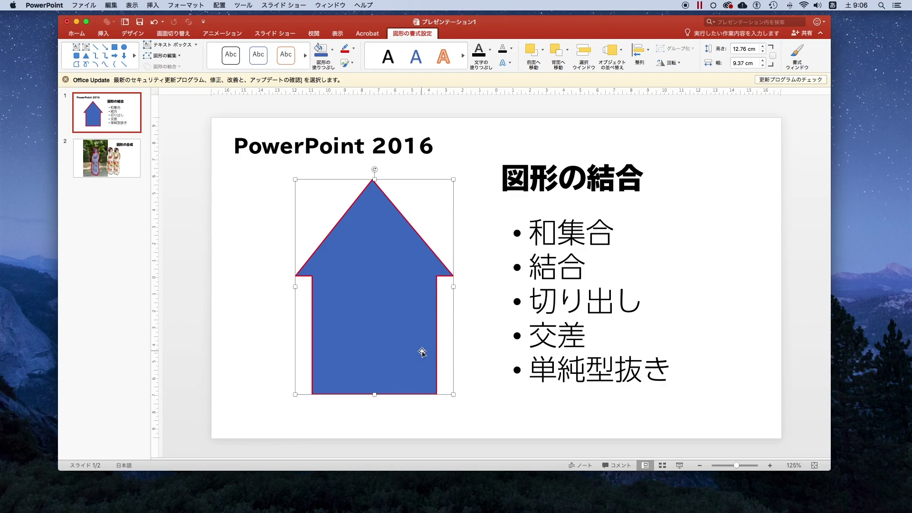
key("super+z")
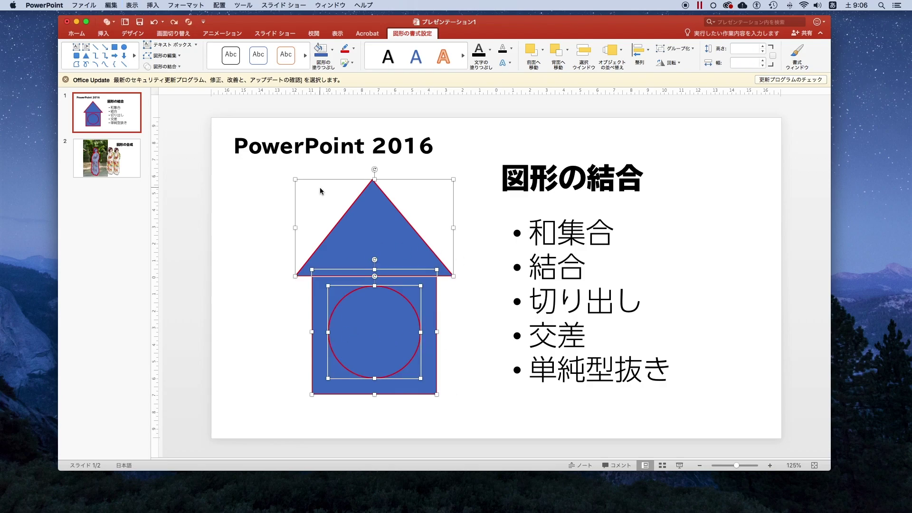
left_click(176, 67)
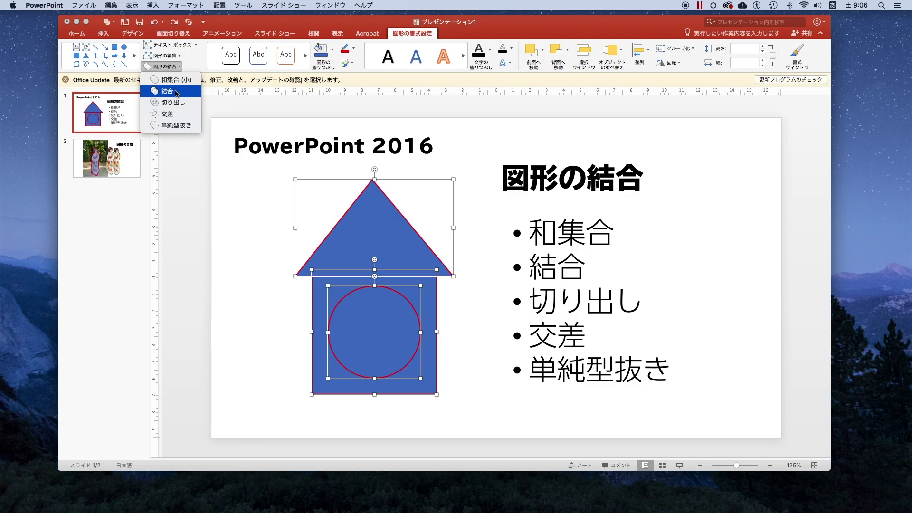
left_click(176, 92)
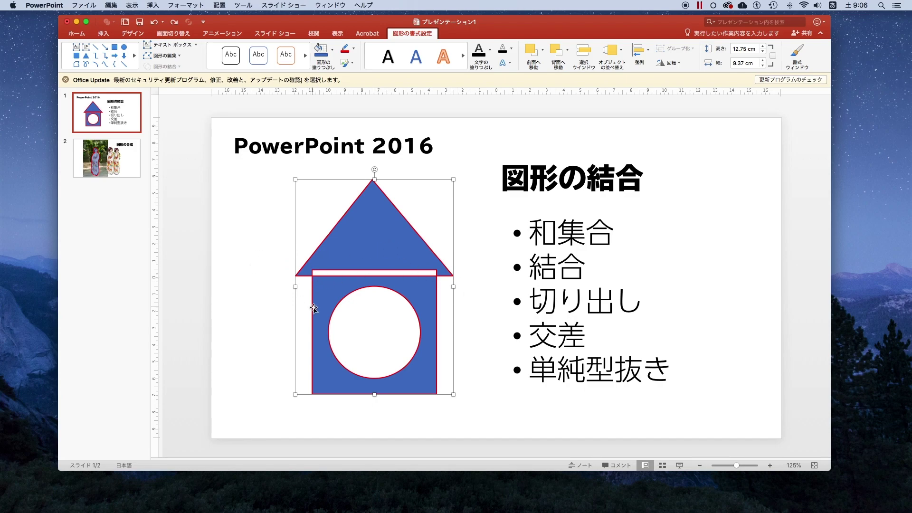
left_click(481, 159)
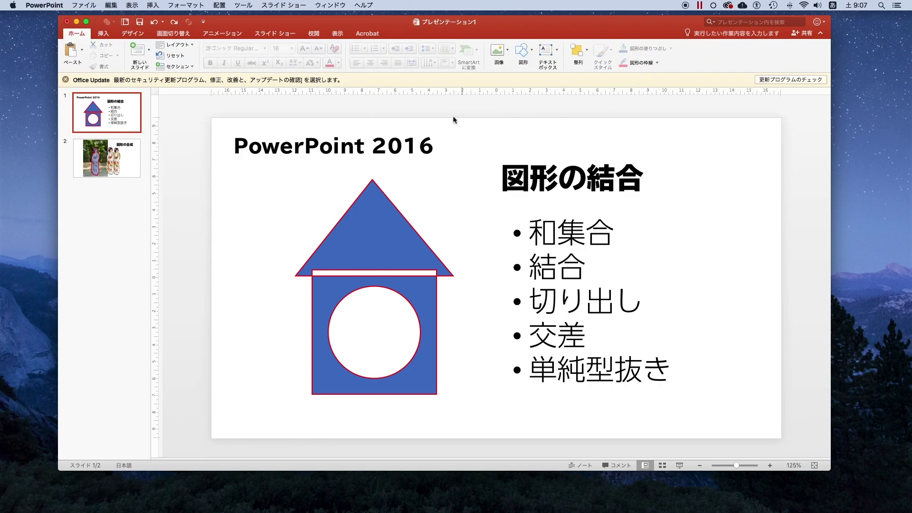
Send the yellow square behind the house and nudge it, then try and undo Intersect
left_click(616, 118)
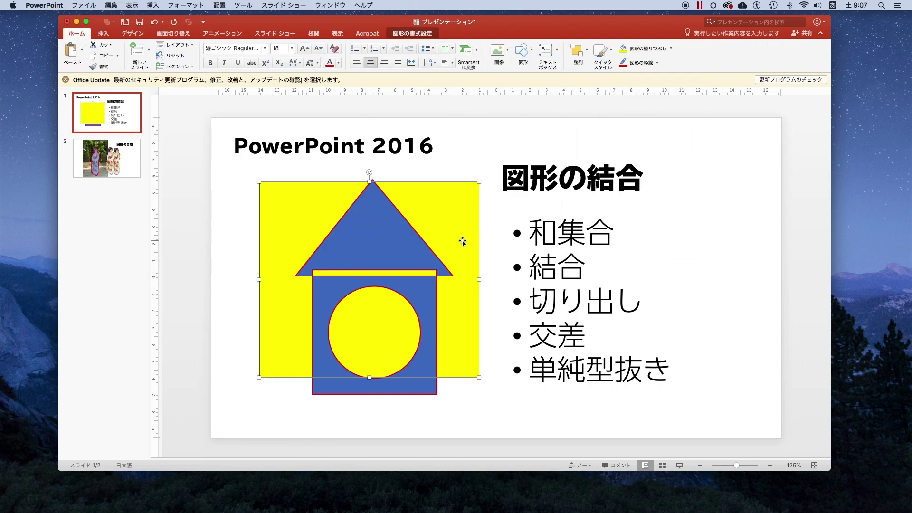
key("Right")
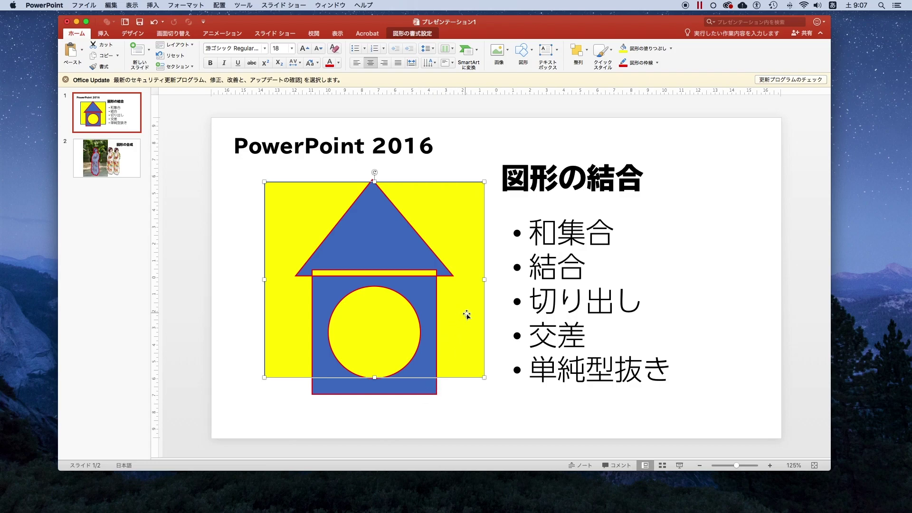
left_click_drag(467, 315, 467, 322)
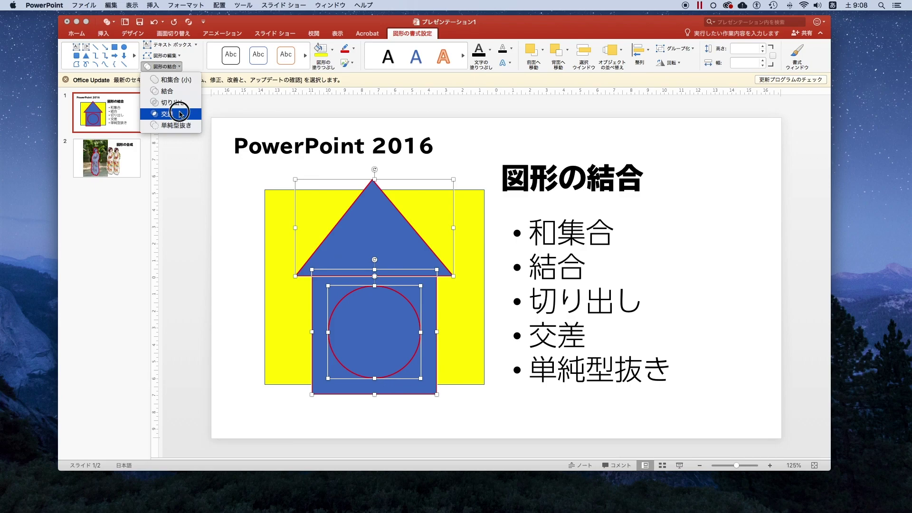
left_click(181, 114)
key("super+z")
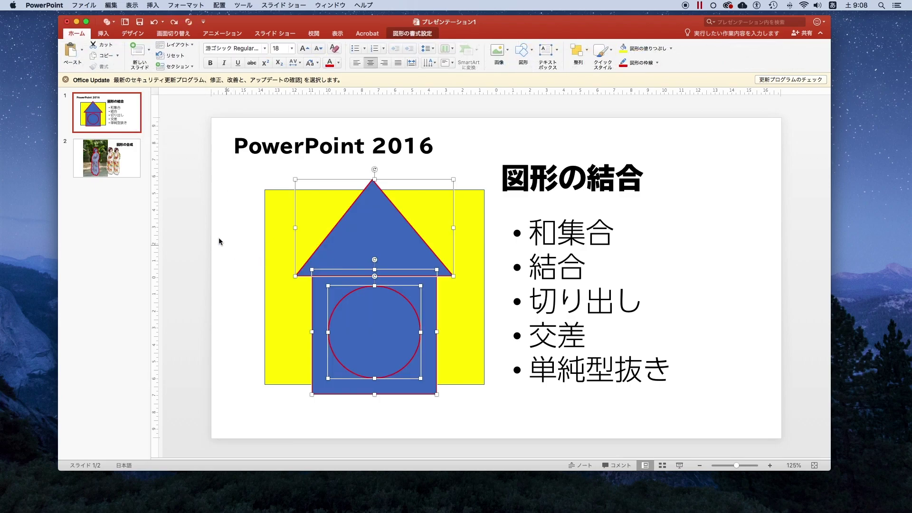
left_click(216, 281)
key("super+z")
Raise the circle into the roof, then try and undo Intersect on all three shapes
left_click_drag(417, 295, 417, 244)
left_click(397, 219, "shift")
left_click(383, 358, "shift")
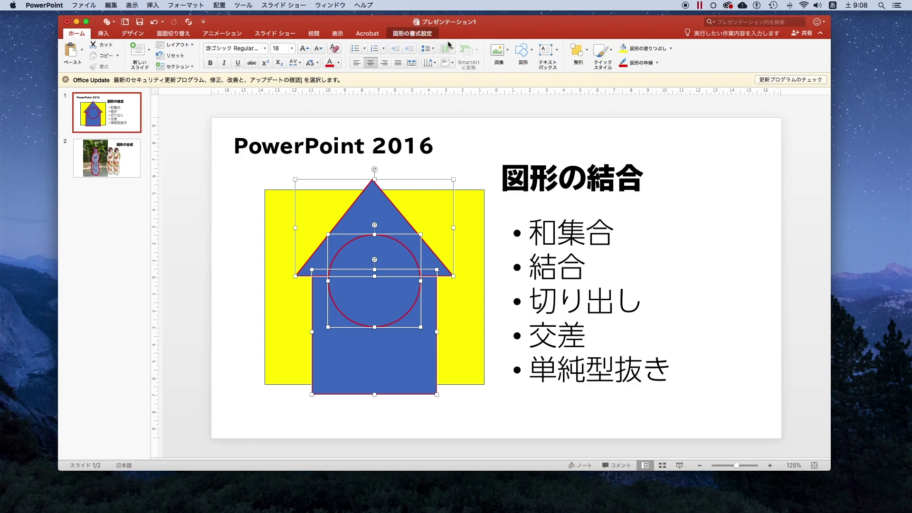
left_click(412, 33)
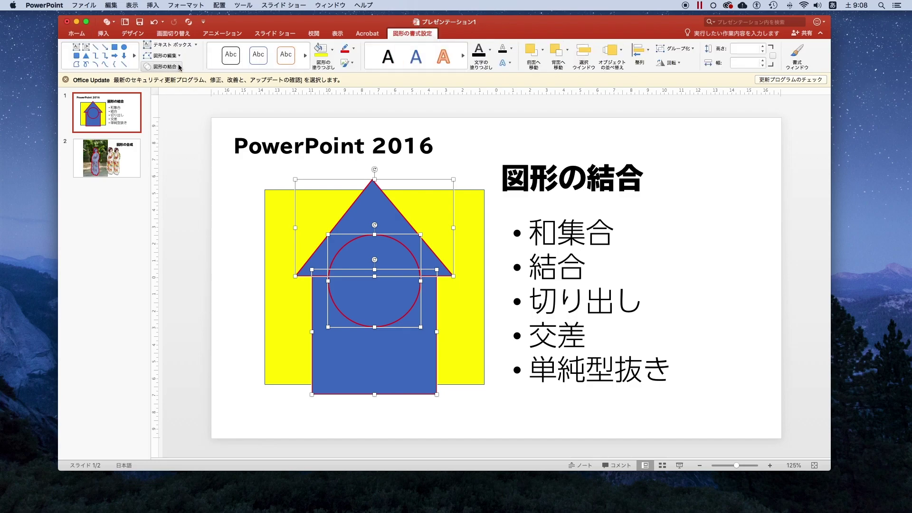
left_click(179, 67)
left_click(175, 119)
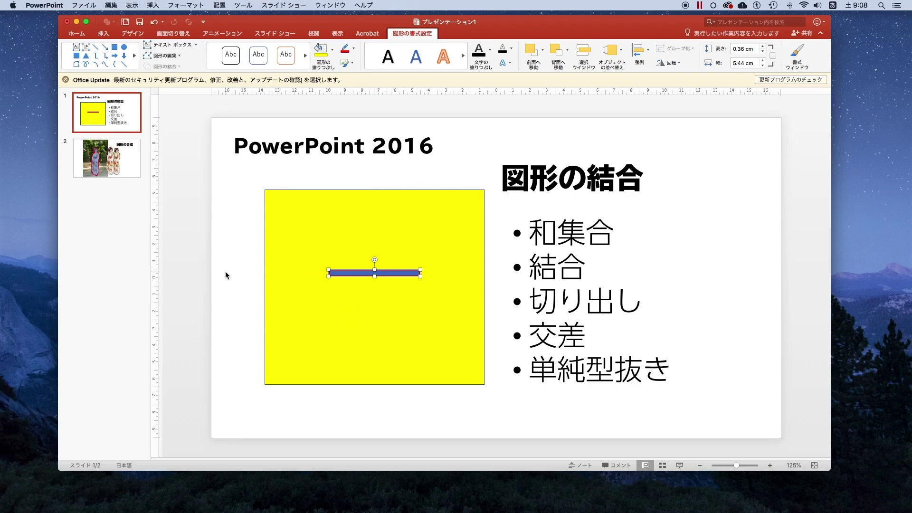
key("super+z")
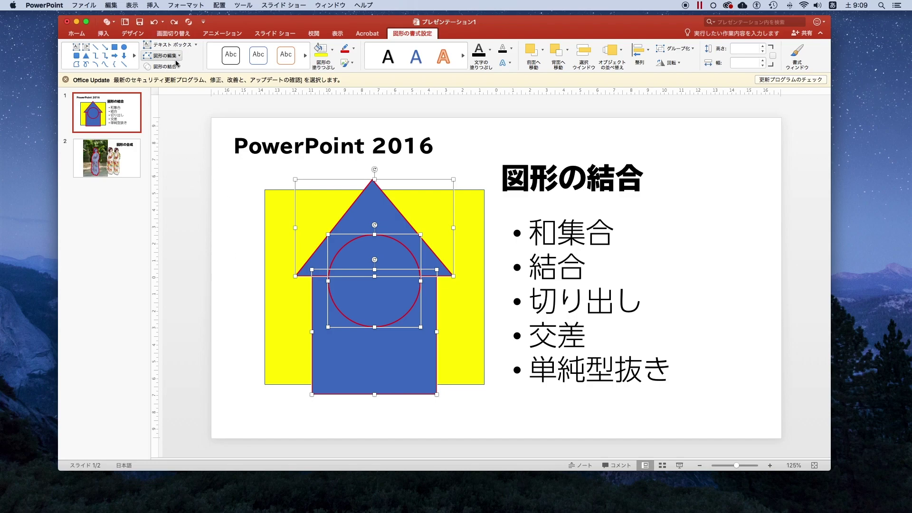
Try and undo Subtract on the house, then enlarge and widen slide 2's kimono photo
left_click(162, 66)
key("Return")
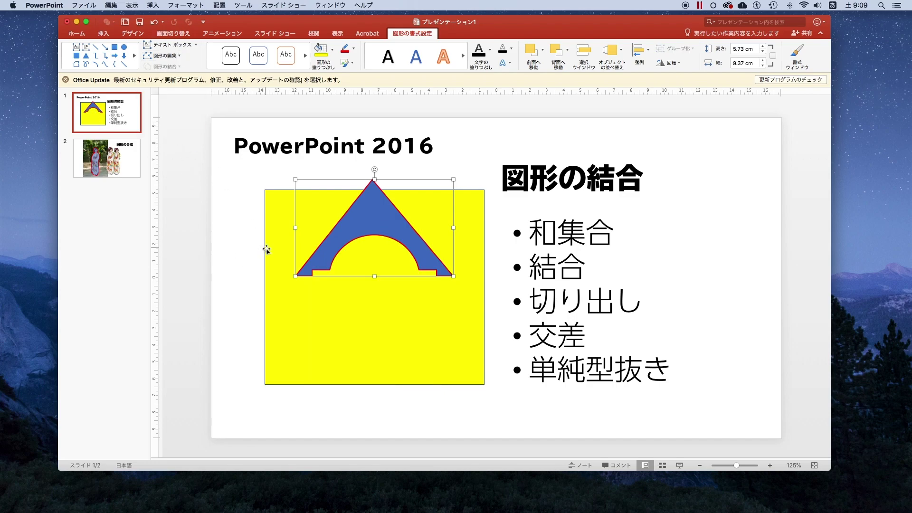
left_click(251, 250)
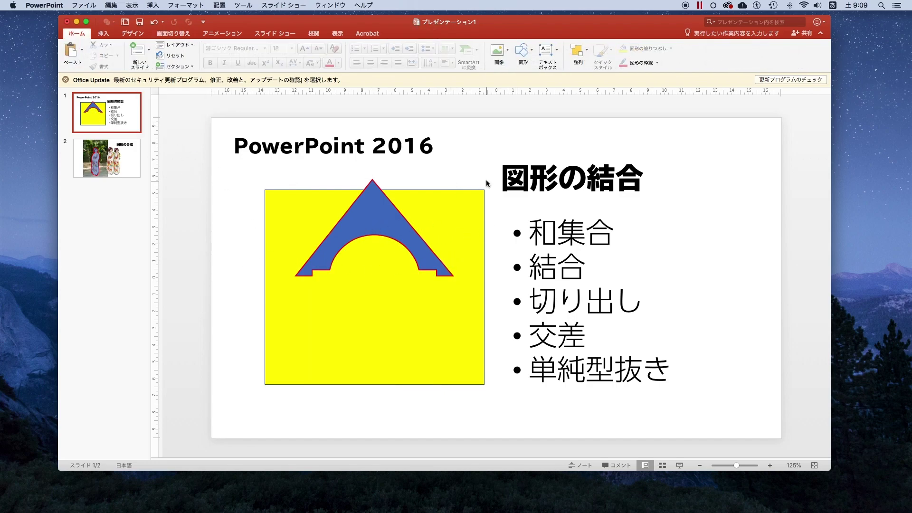
key("super+z")
left_click(228, 246)
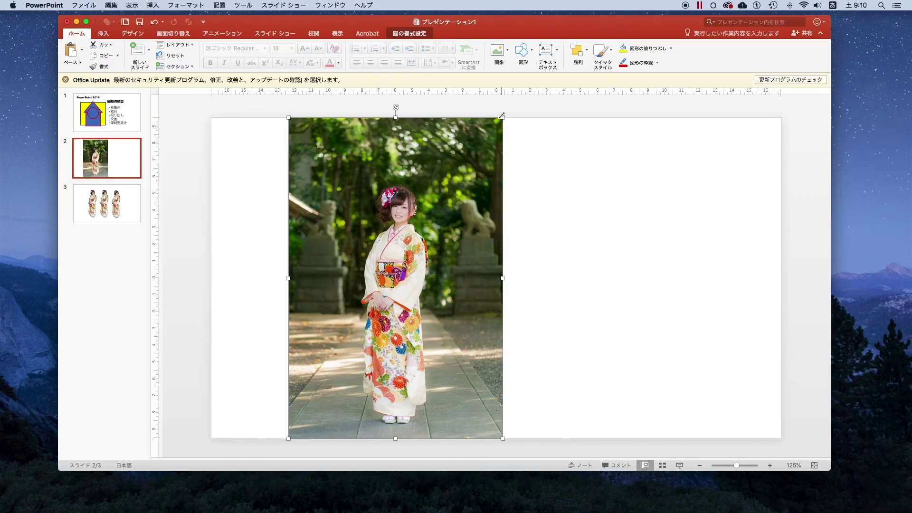
left_click_drag(501, 116, 542, 94)
left_click_drag(440, 209, 489, 210)
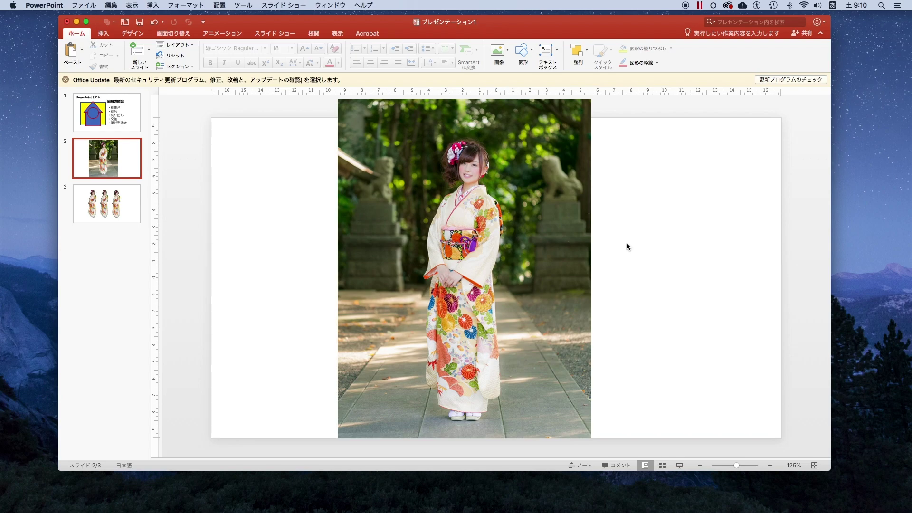
Trace a Freehand (フリーハンド) outline around the kimono woman, closing it at the starting point
left_click(484, 223)
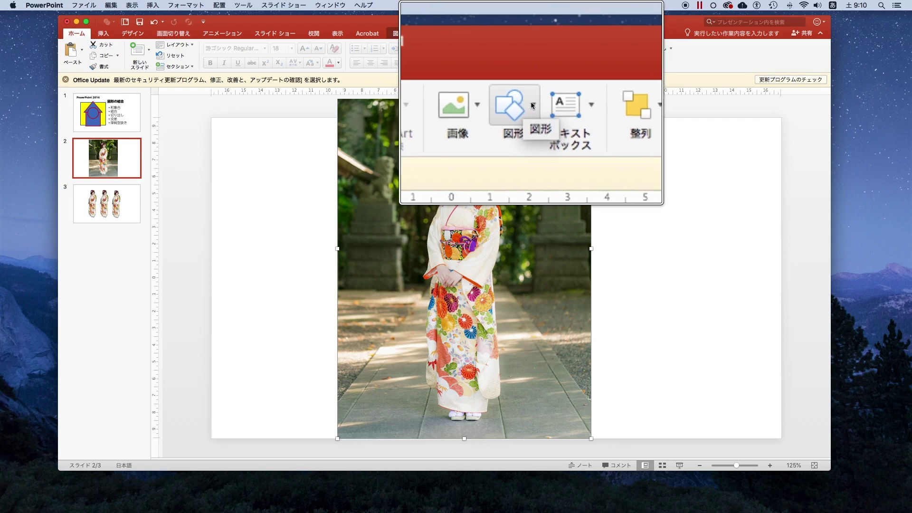
left_click(518, 105)
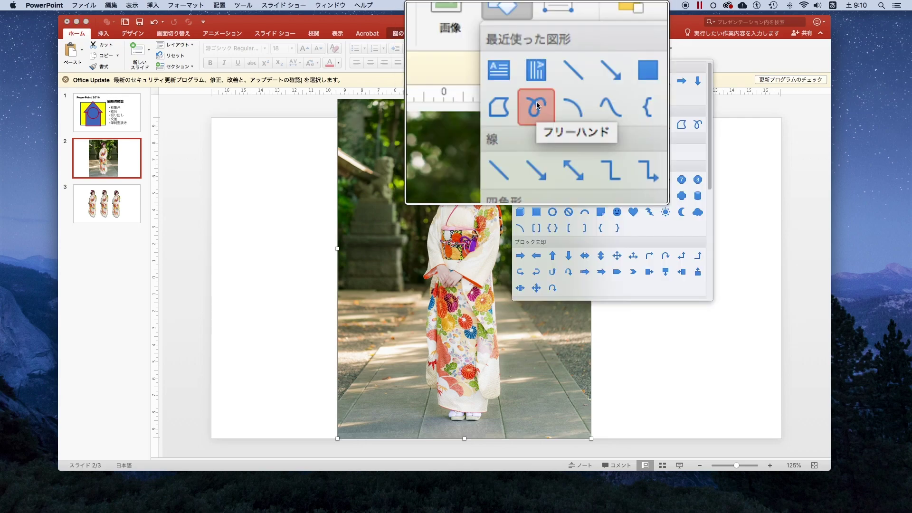
left_click(536, 105)
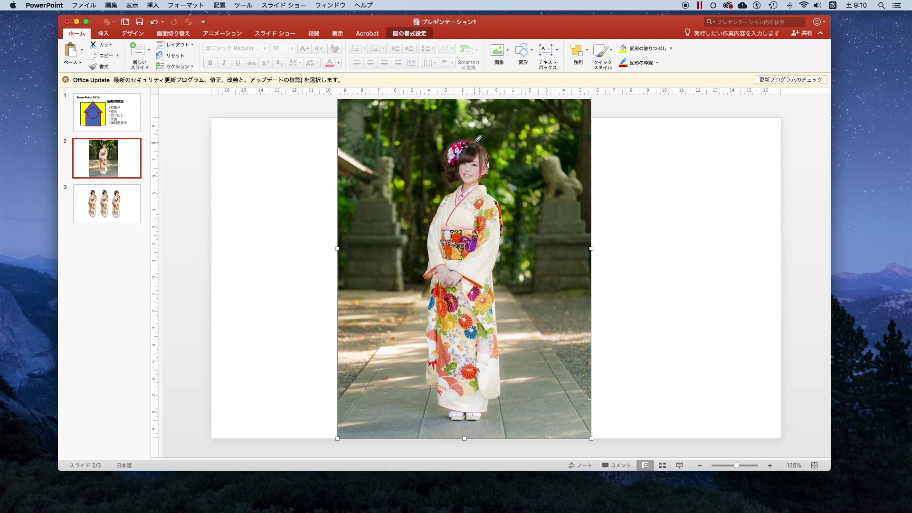
left_click_drag(480, 138, 448, 186)
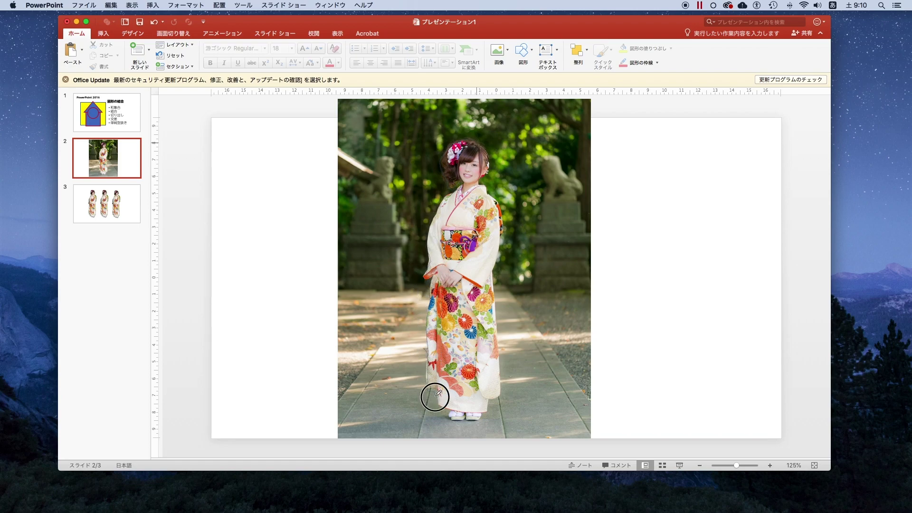
mouse_move(439, 409)
left_mouse_down()
mouse_move(478, 419)
mouse_move(503, 392)
mouse_move(503, 197)
mouse_move(483, 176)
mouse_move(481, 139)
left_mouse_up()
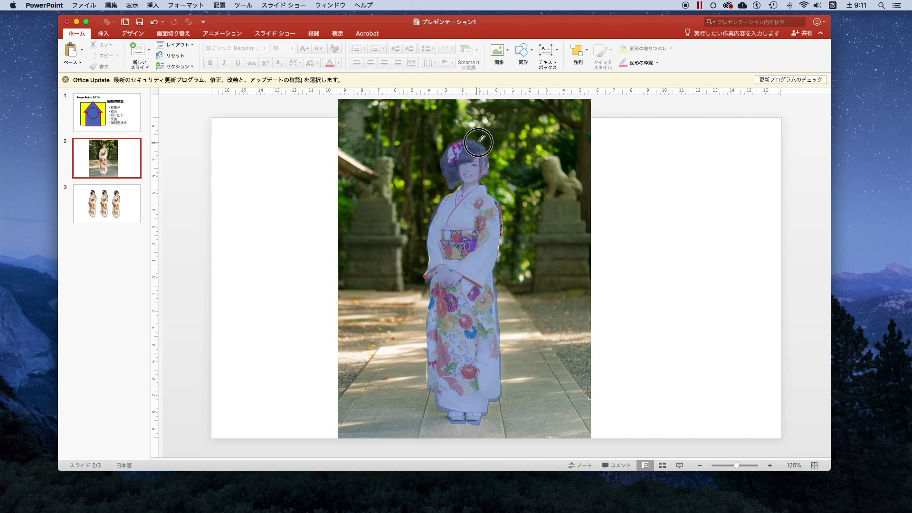
left_click(478, 141)
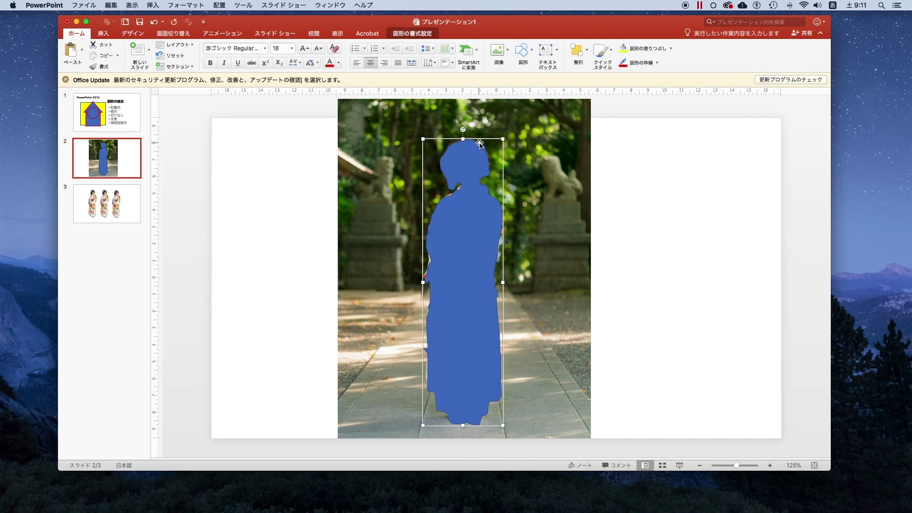
Select the blue silhouette and open its Edit Shape options
scroll(512, 152, "up", 5)
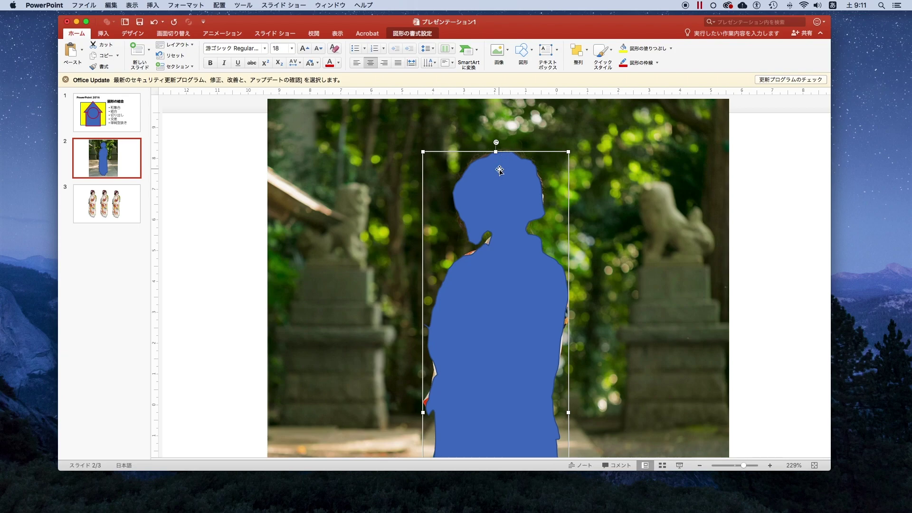
scroll(499, 170, "right", 1)
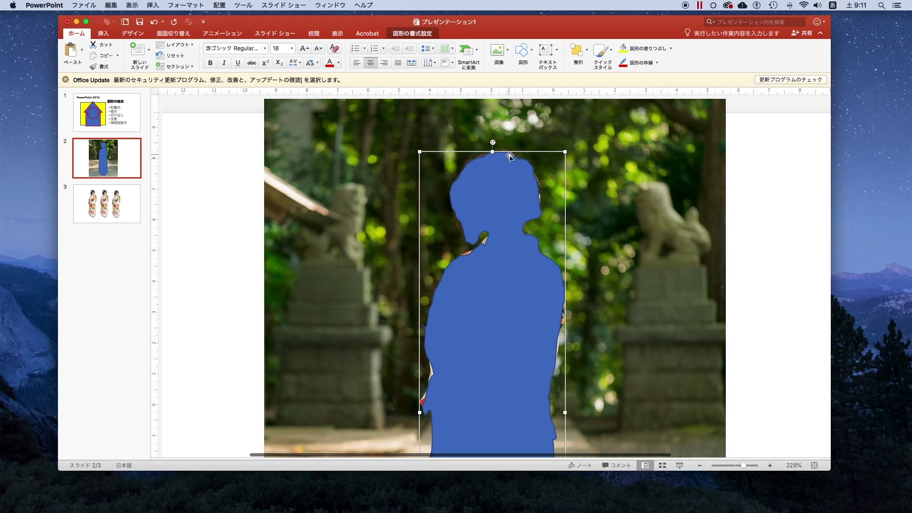
left_click(528, 162)
scroll(528, 162, "right", 1)
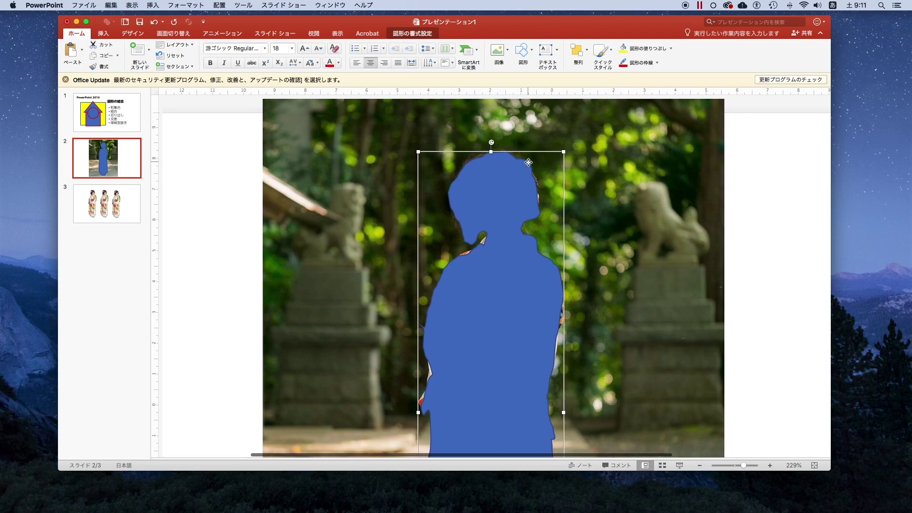
left_click(408, 33)
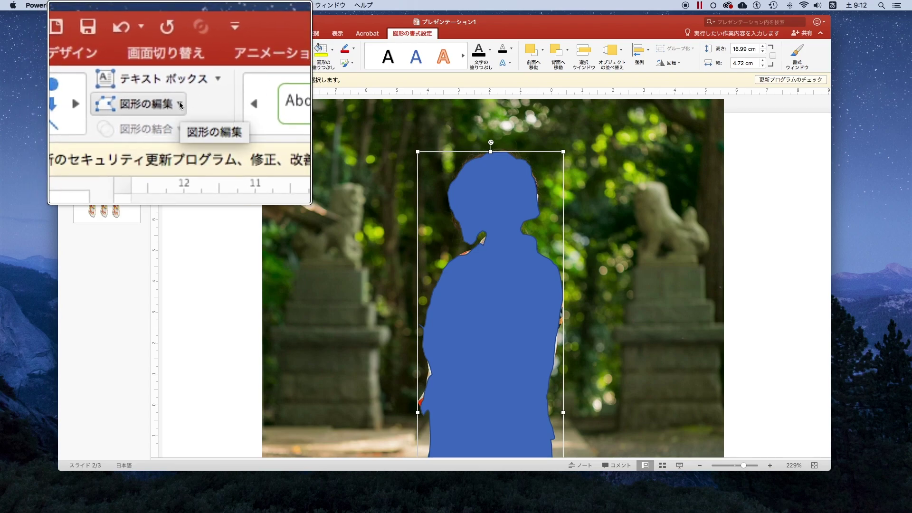
left_click(181, 105)
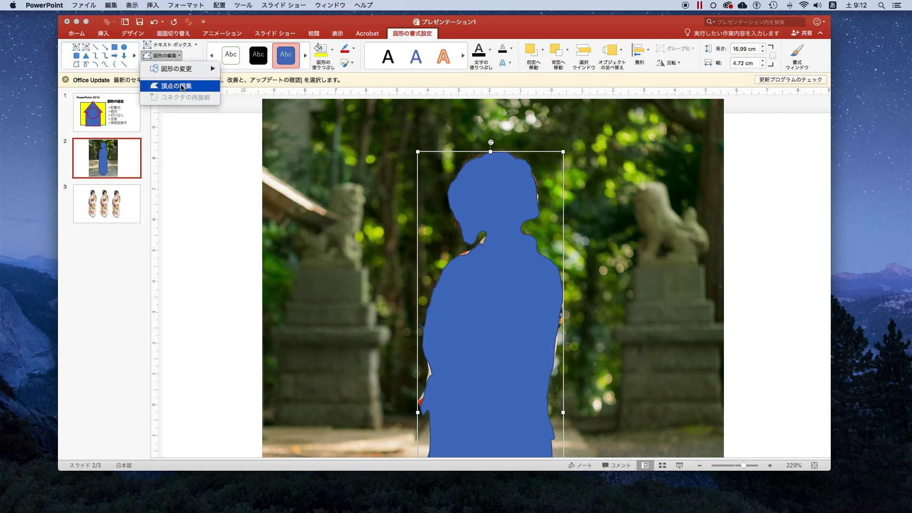
left_click(181, 87)
left_click(521, 161)
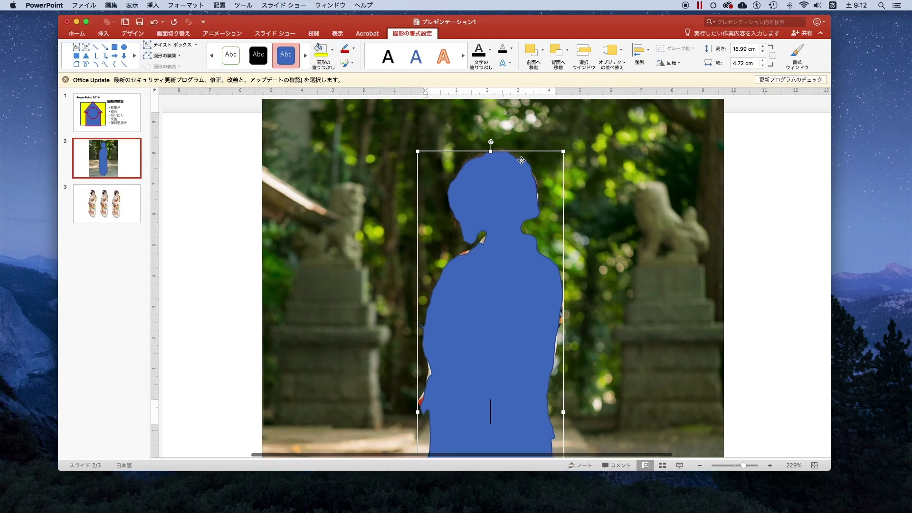
left_click(180, 56)
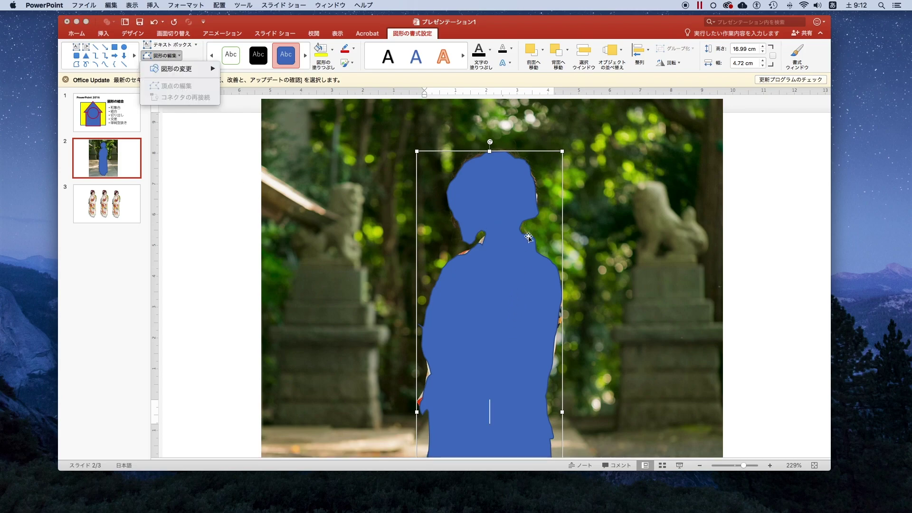
left_click(522, 156)
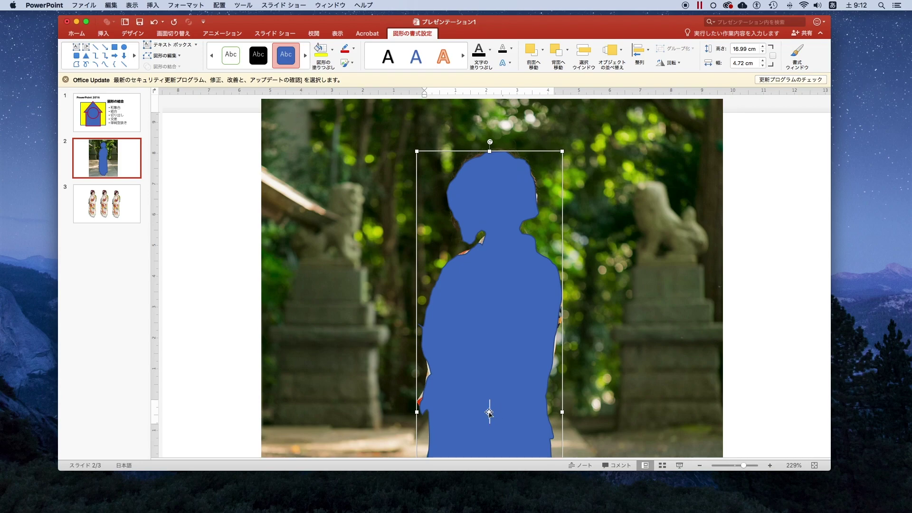
Delete the stray あああ text, reselect the silhouette, and turn on Edit Points
type("あああ")
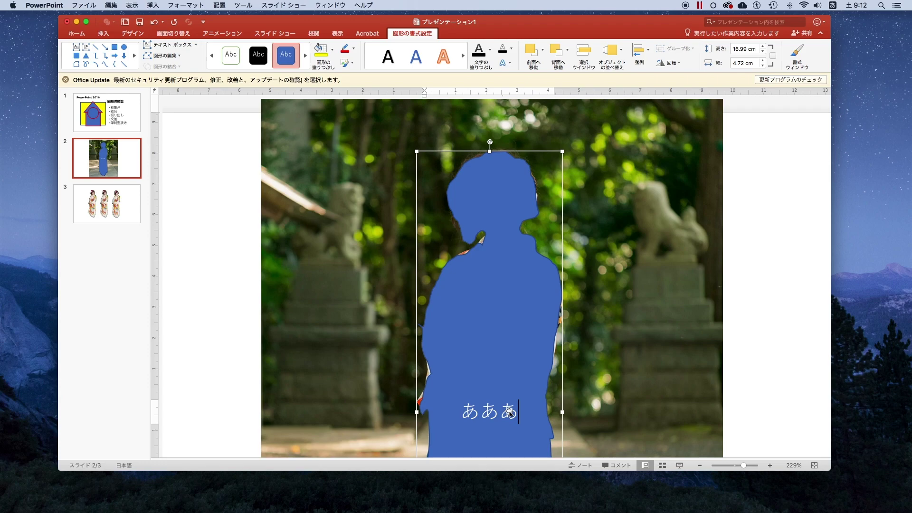
key("BackSpace")
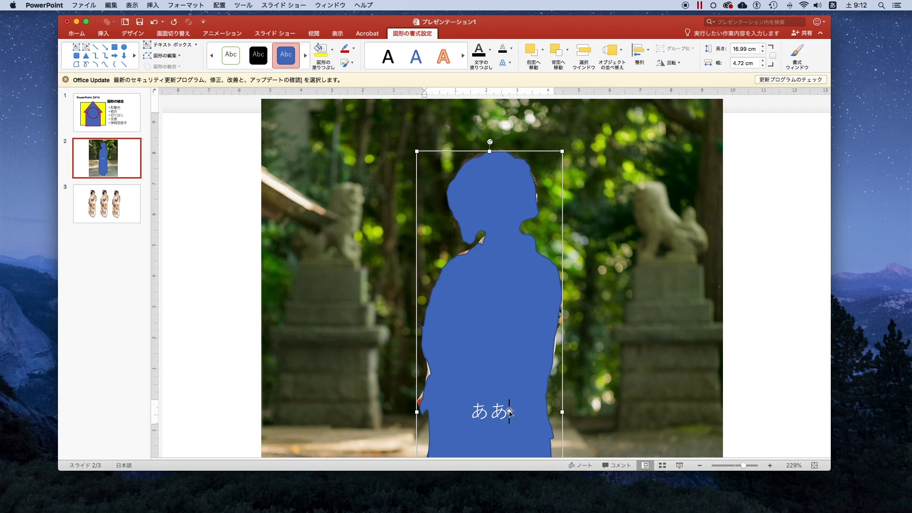
key("BackSpace")
key("BackSpace")
left_click(224, 299)
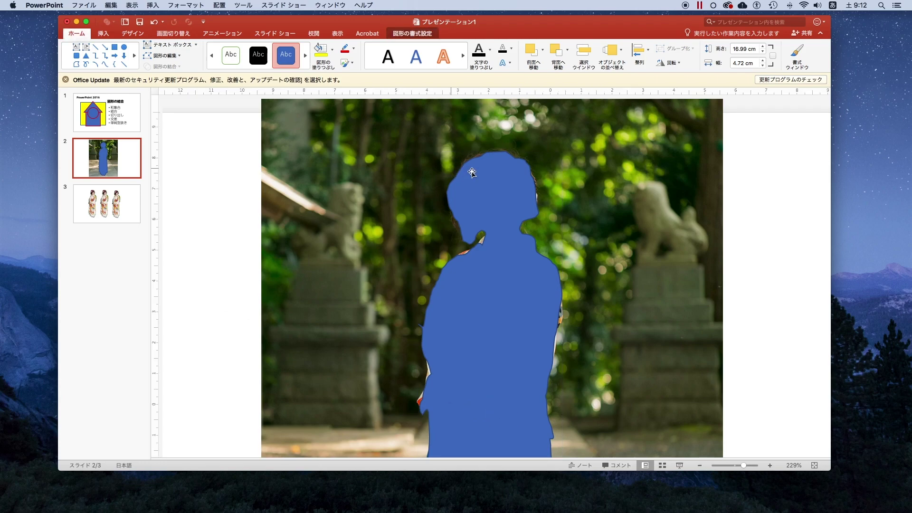
left_click(503, 159)
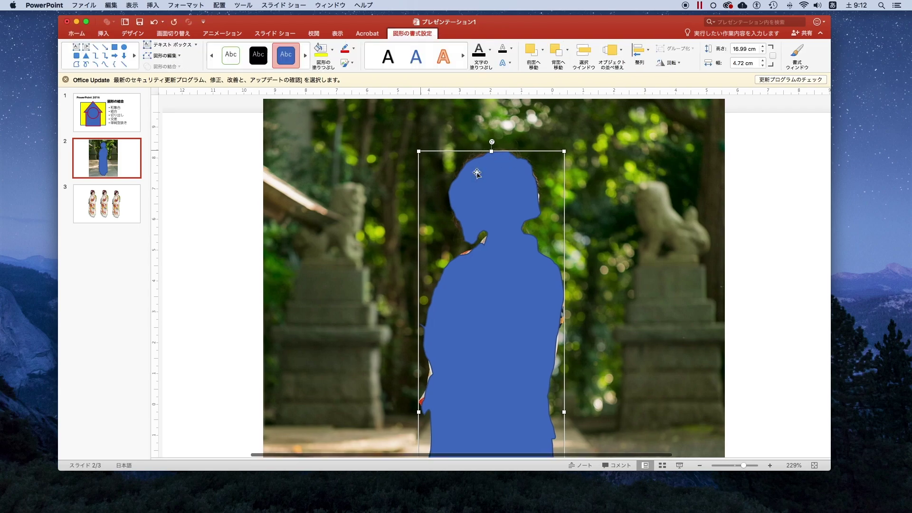
left_click(179, 57)
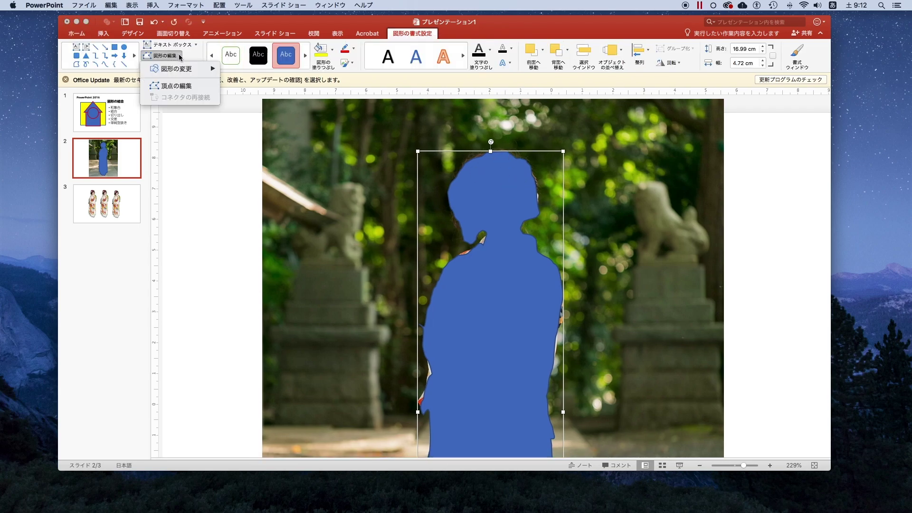
left_click(175, 86)
scroll(476, 201, "up", 5)
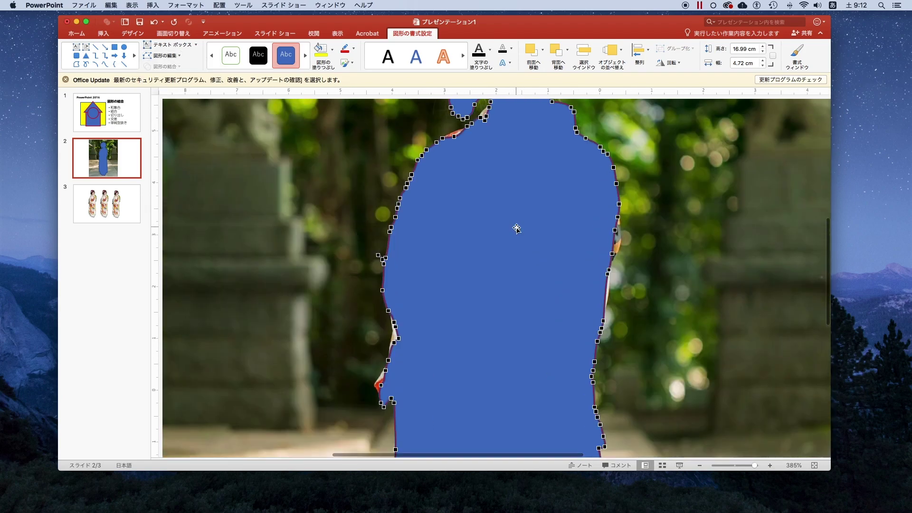
Drag the neck notch, shoulder, right neck and lower-left vertices outward to cover the gaps
left_click_drag(486, 299, 483, 291)
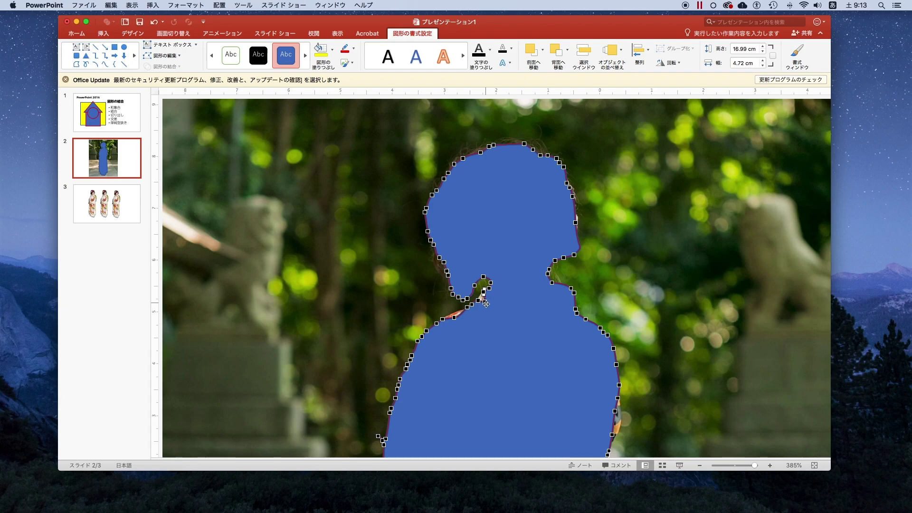
left_click_drag(454, 317, 454, 313)
left_click_drag(574, 292, 570, 297)
scroll(619, 264, "down", 5)
left_click_drag(393, 358, 391, 356)
left_click_drag(380, 405, 350, 417)
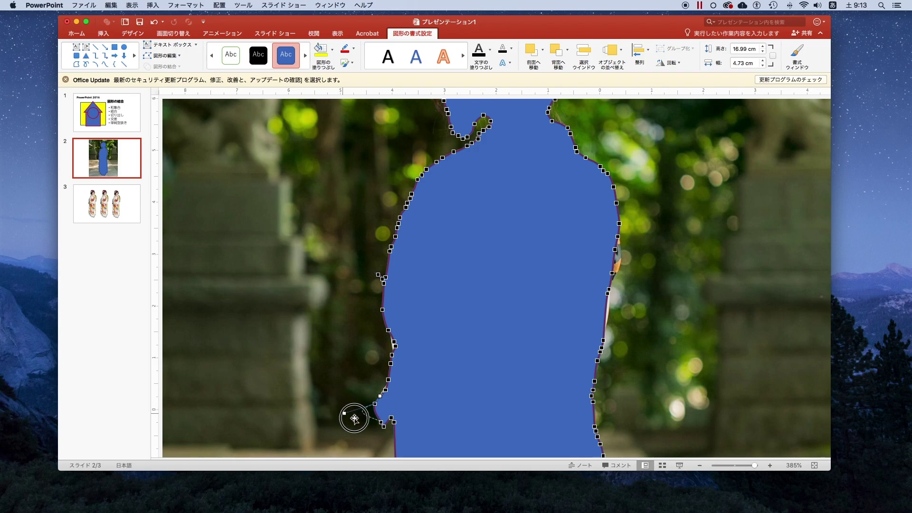
scroll(554, 281, "down", 3)
scroll(554, 281, "up", 2)
scroll(542, 236, "up", 5)
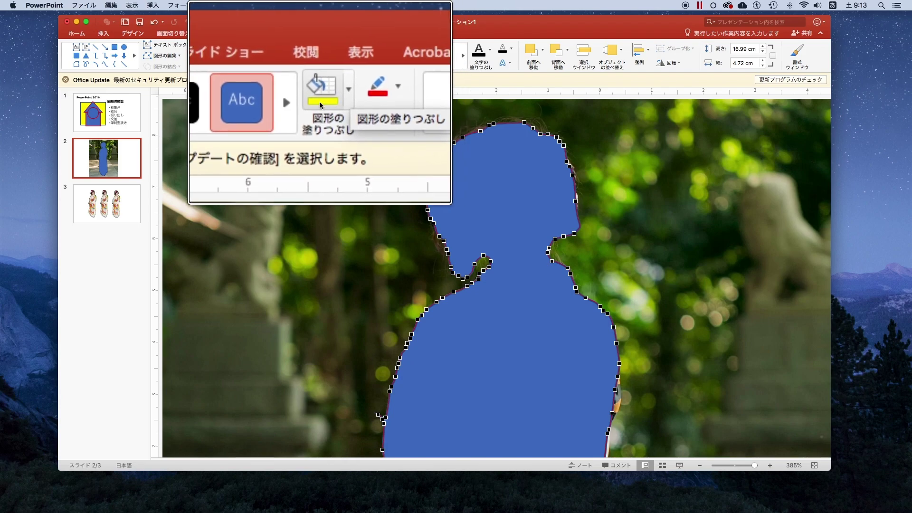
Fill the silhouette with teal from More Fill Colors at 50% opacity
left_click(332, 50)
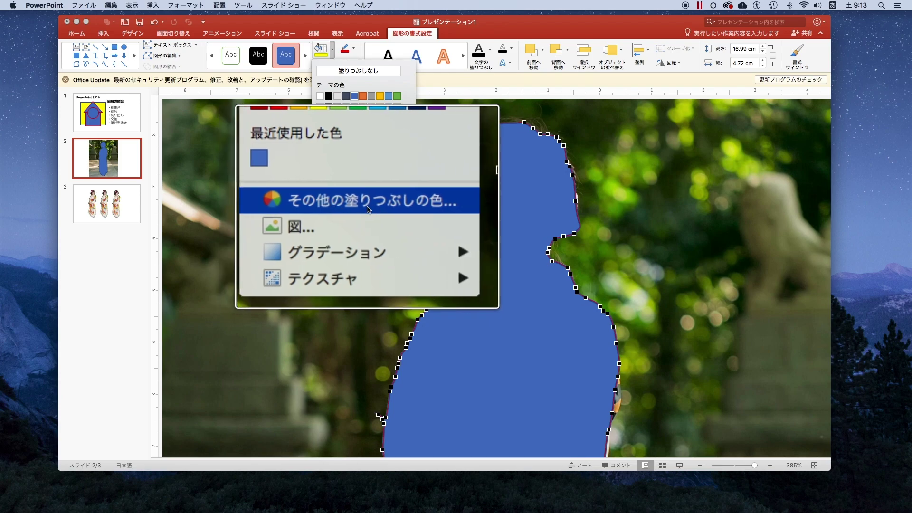
left_click(369, 210)
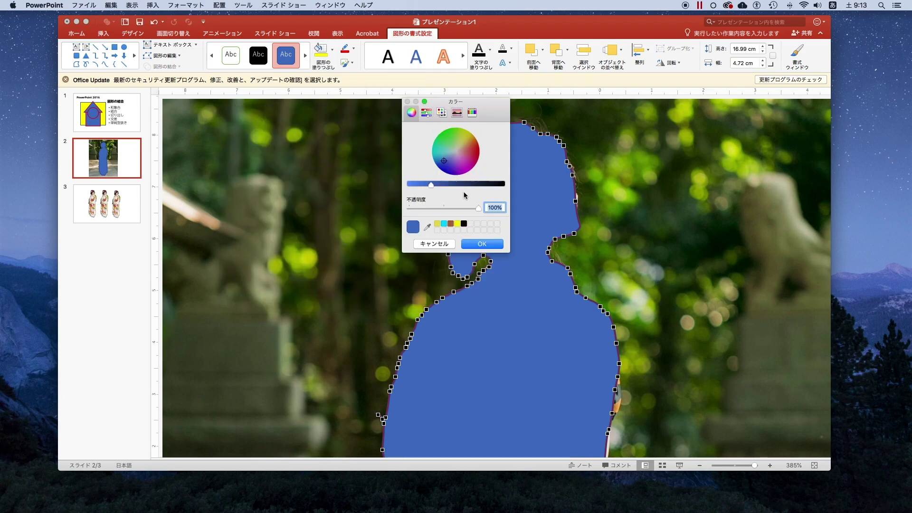
left_click(446, 141)
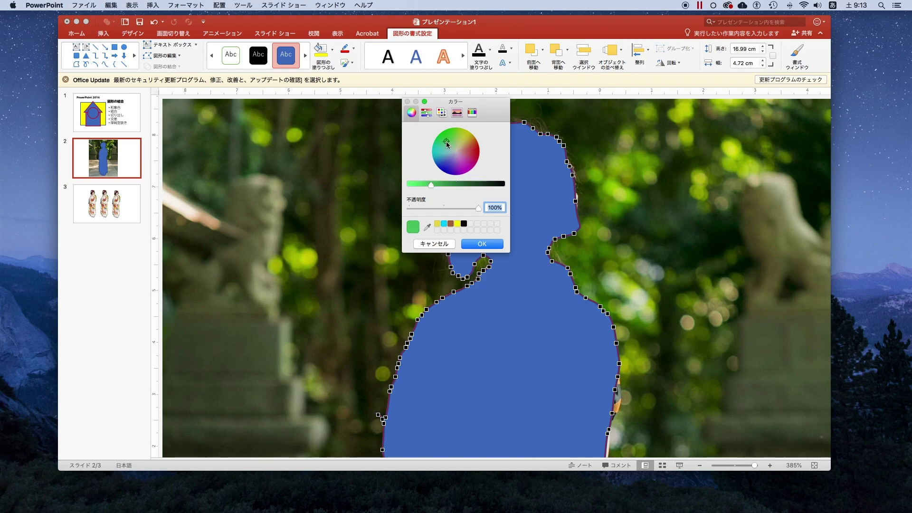
left_click_drag(446, 141, 437, 149)
left_click_drag(479, 212, 444, 212)
left_click(482, 243)
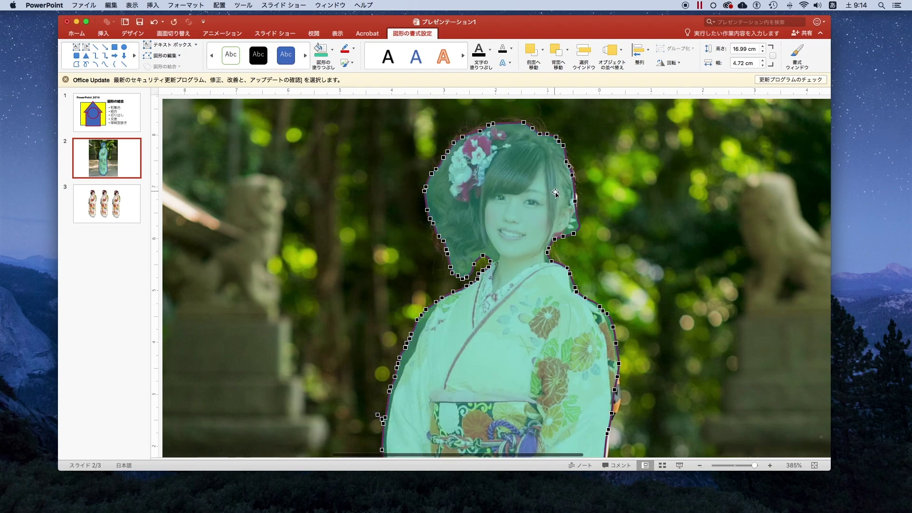
At 400% zoom, adjust the left sleeve, right kimono edge and hem points, deleting an extra right point
scroll(555, 193, "down", 5)
key("super+plus")
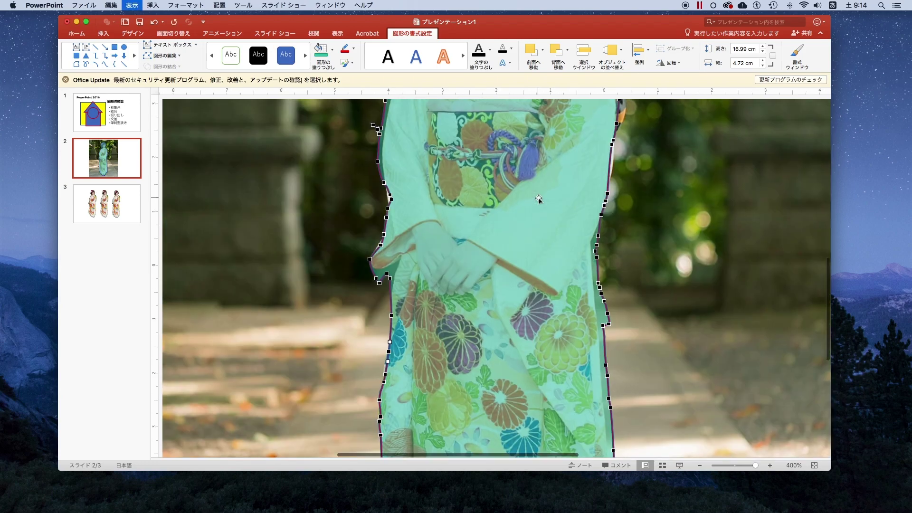
scroll(531, 200, "up", 3)
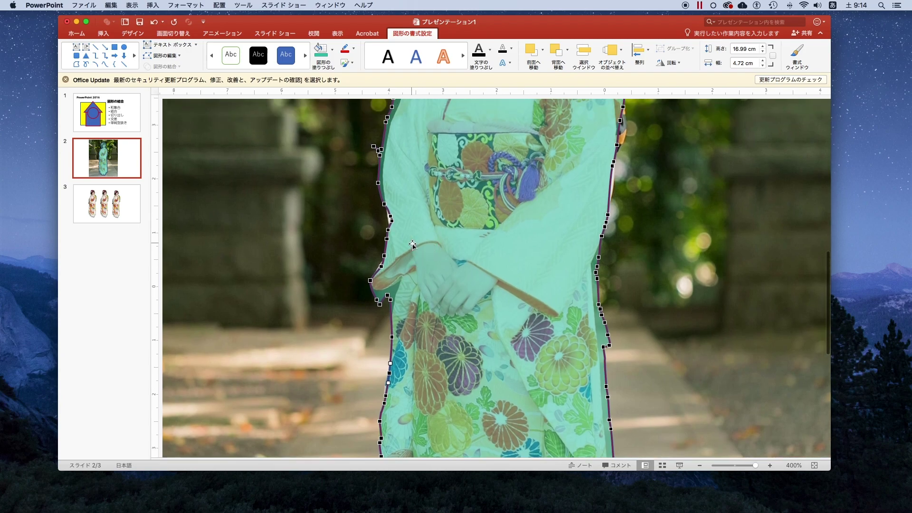
scroll(389, 297, "down", 1)
mouse_move(387, 274)
left_mouse_down()
mouse_move(397, 262)
mouse_move(392, 280)
left_mouse_up()
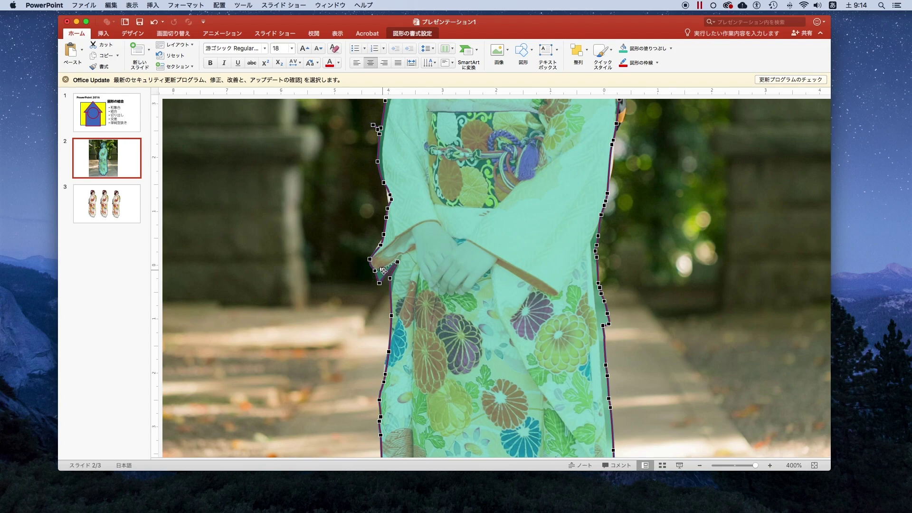
left_click_drag(597, 283, 594, 280)
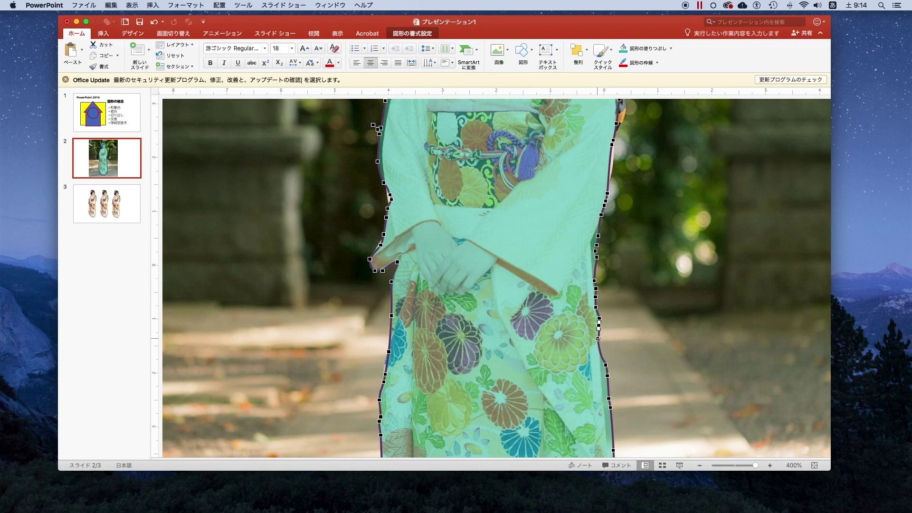
right_click(598, 338)
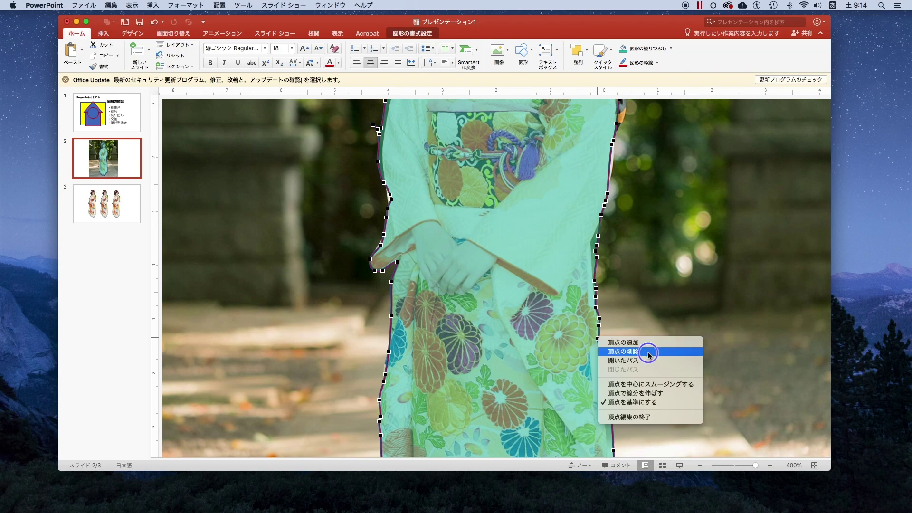
left_click(649, 354)
left_click_drag(607, 365, 601, 363)
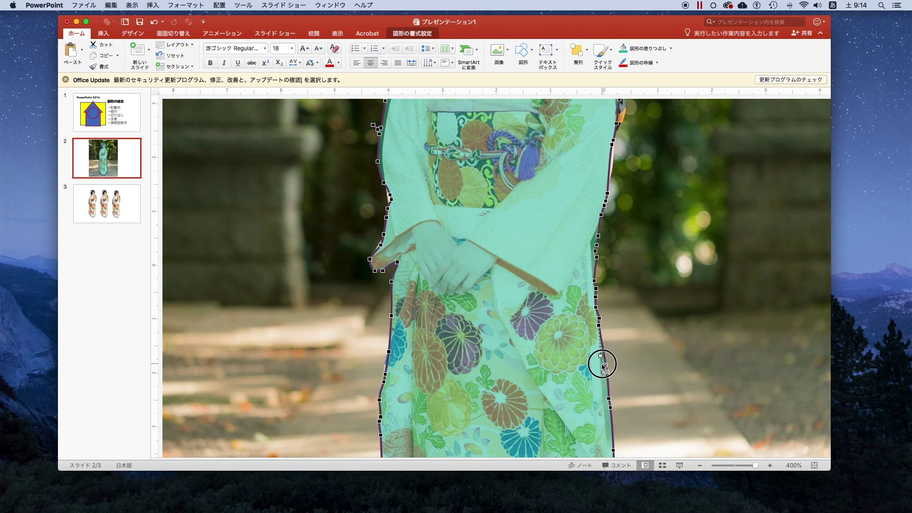
left_click_drag(607, 407, 608, 416)
scroll(613, 380, "down", 10)
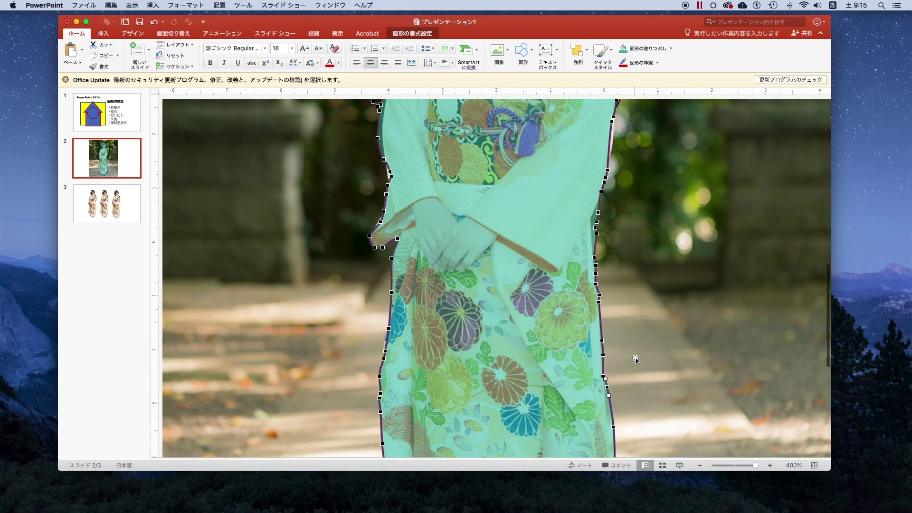
left_click_drag(561, 422, 556, 409)
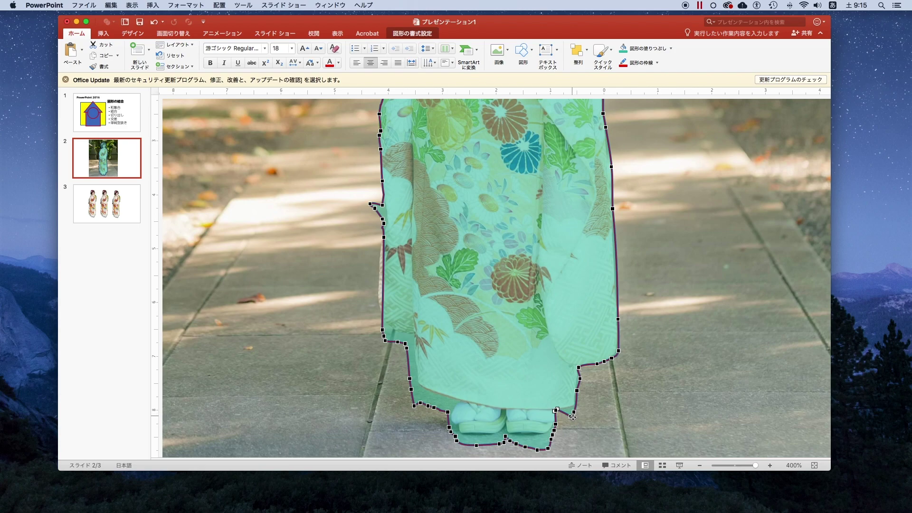
Delete stray hem, left-edge and sleeve points, raise the shoulder point, then exit point editing
left_click(575, 412)
right_click(574, 412)
left_click(599, 426)
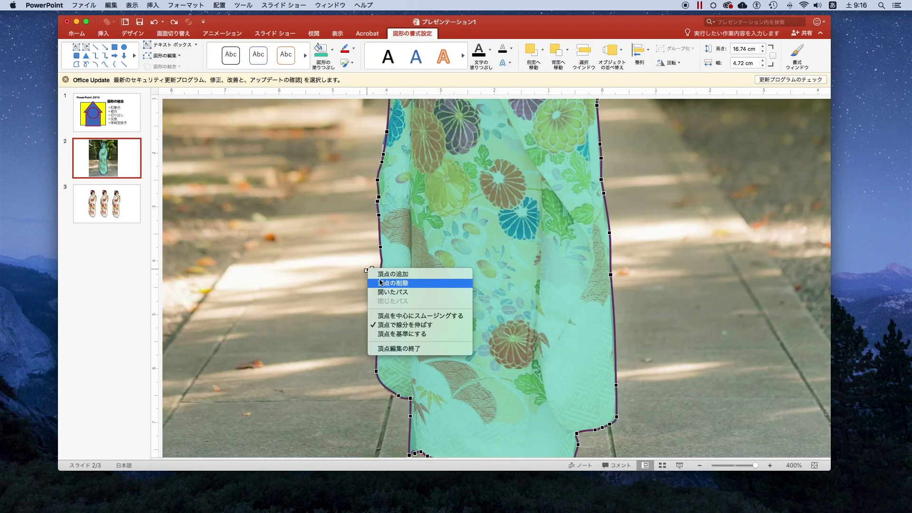
left_click(380, 283)
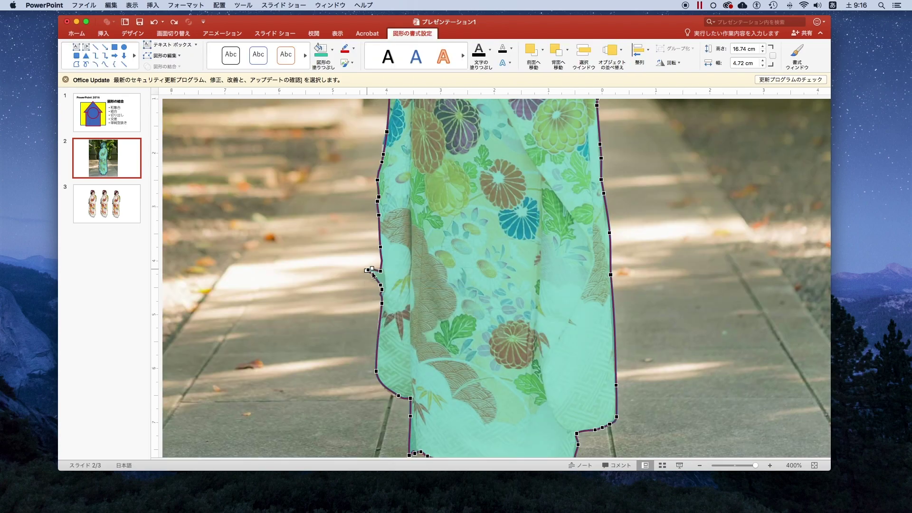
right_click(373, 273)
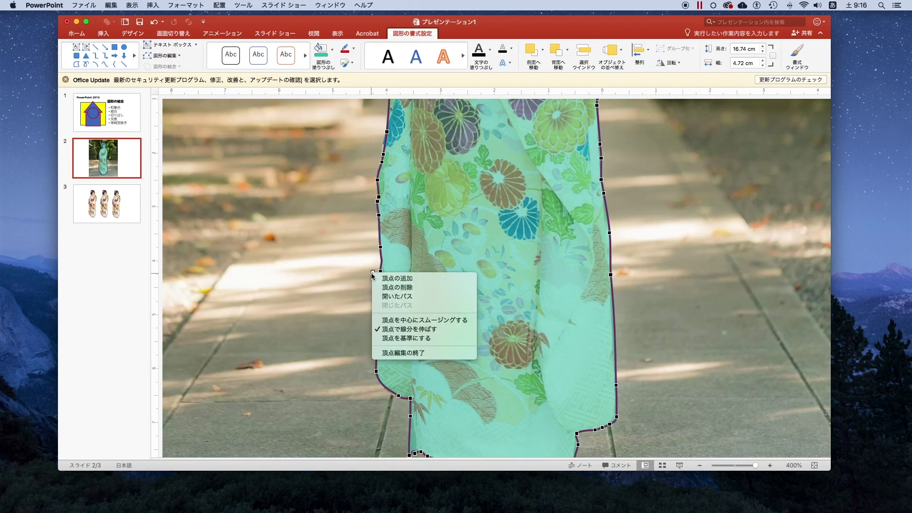
left_click(387, 288)
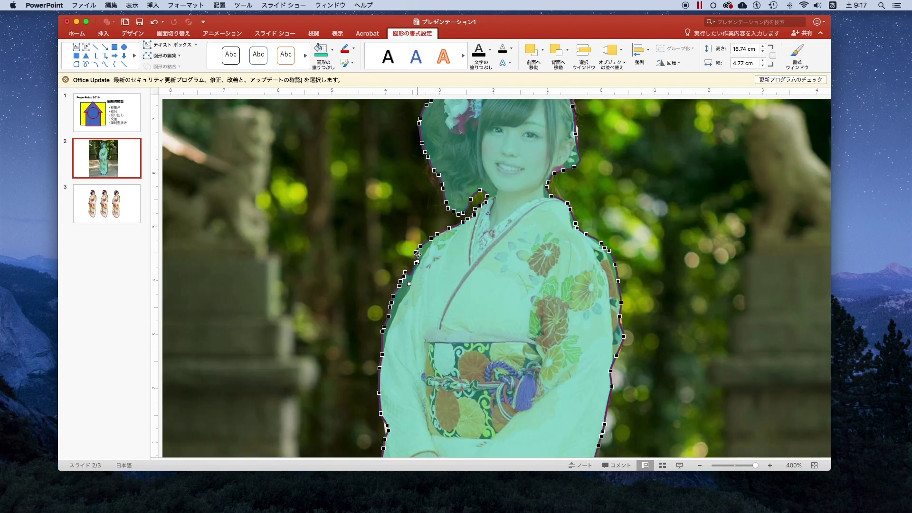
left_click_drag(417, 253, 427, 249)
right_click(400, 282)
left_click(418, 297)
right_click(404, 273)
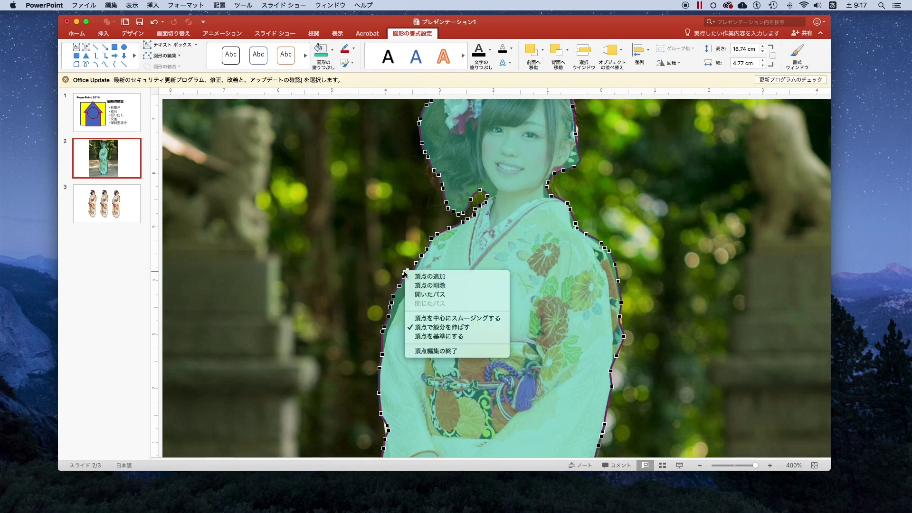
left_click(424, 289)
scroll(504, 175, "up", 3)
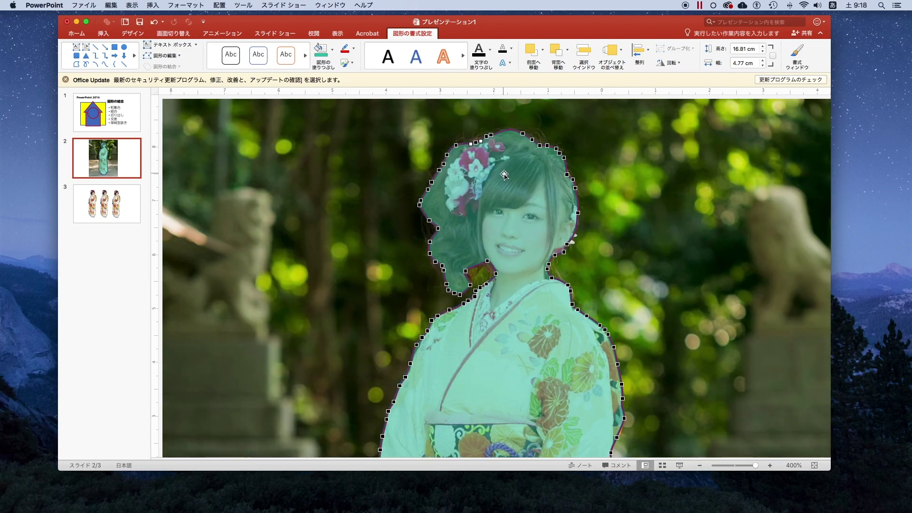
scroll(504, 175, "left", 1)
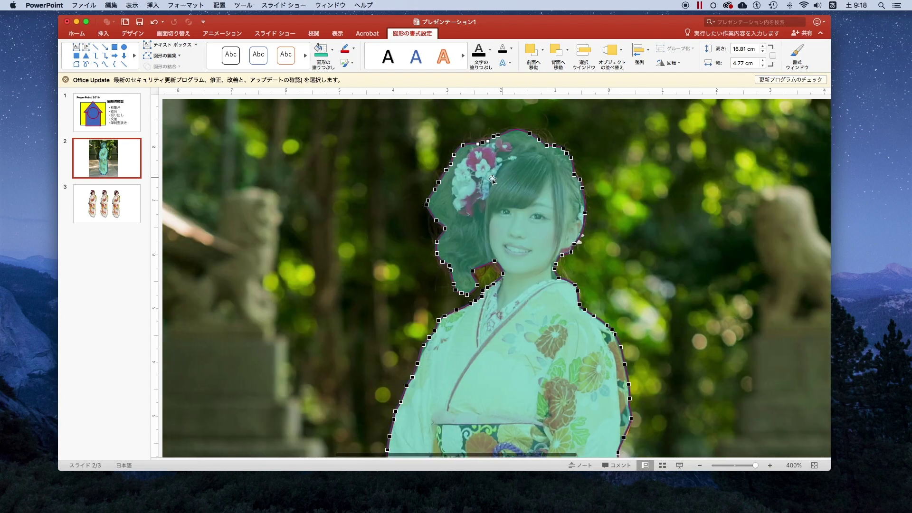
left_click(372, 225)
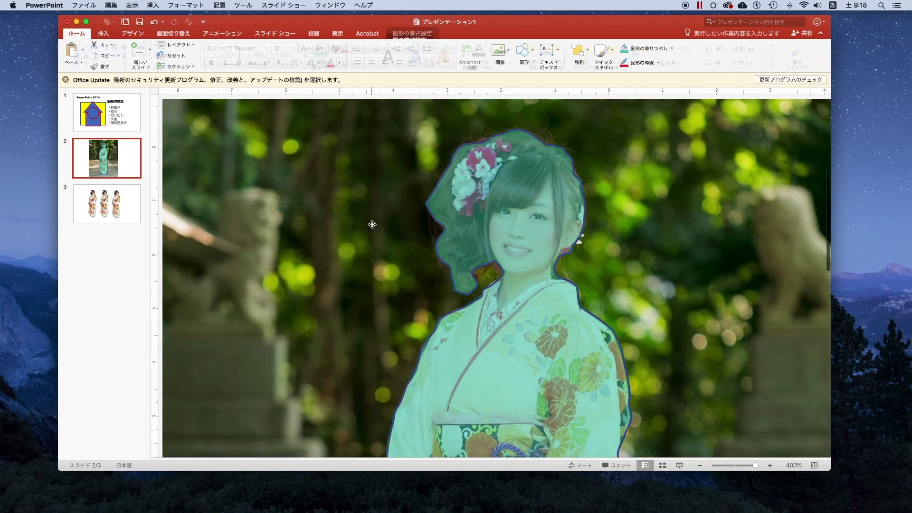
Intersect the shrine-path photo with the traced silhouette, leaving only the kimono woman on slide 2
scroll(451, 214, "down", 5)
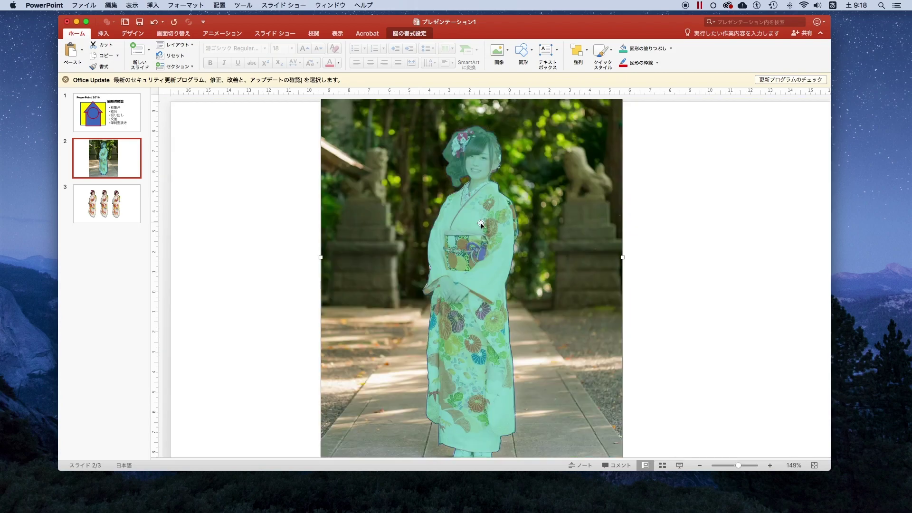
scroll(511, 227, "down", 2)
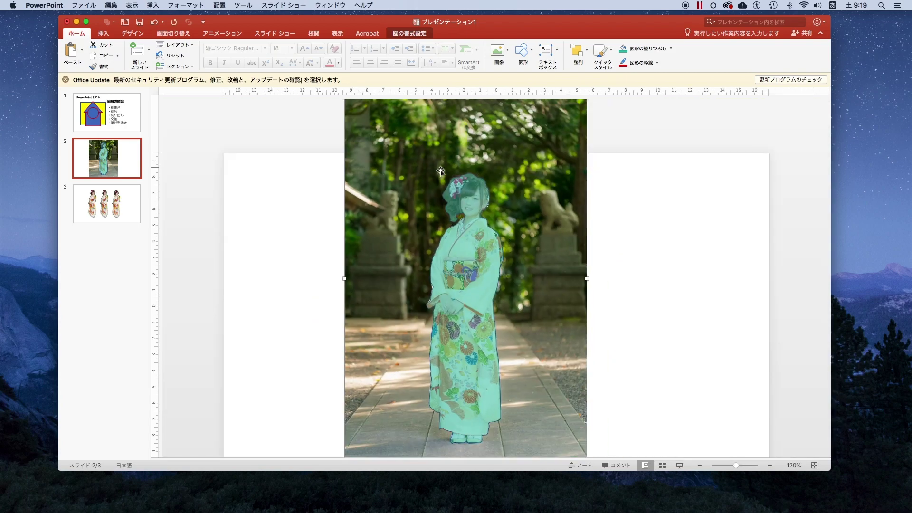
left_click(482, 202, "shift")
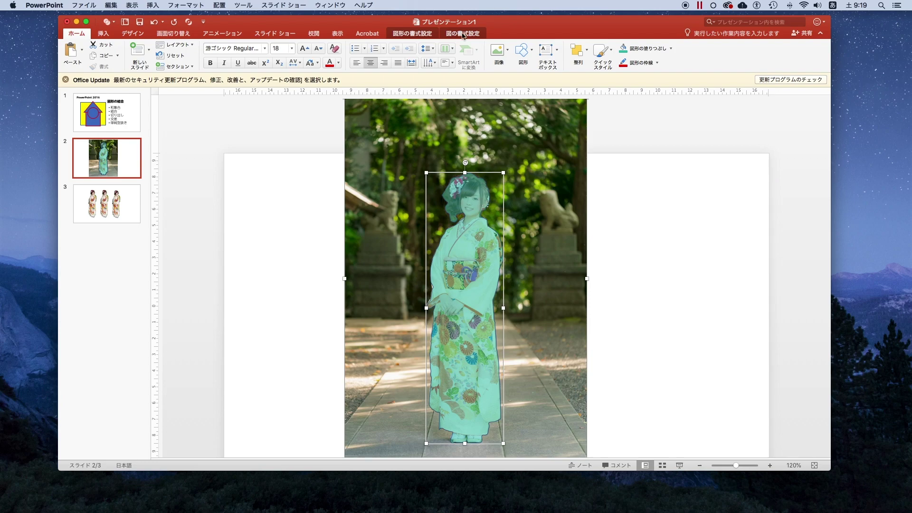
left_click(413, 33)
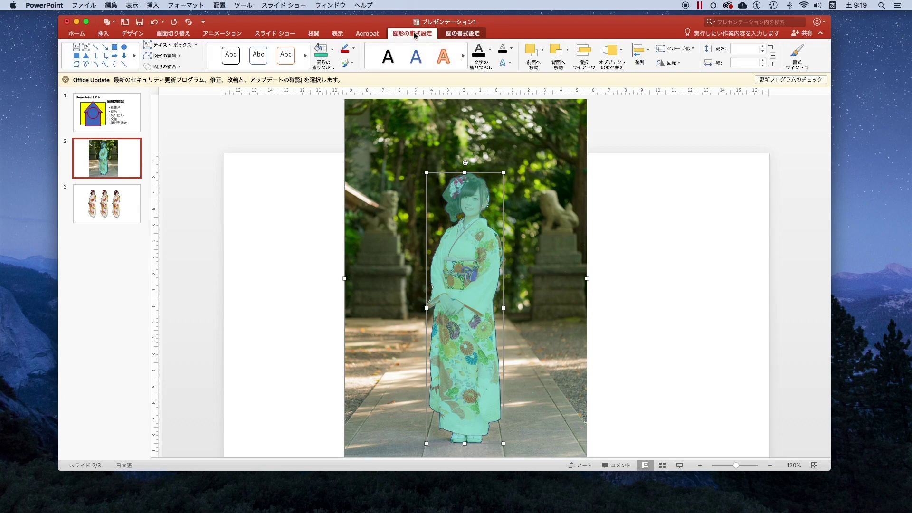
left_click(180, 67)
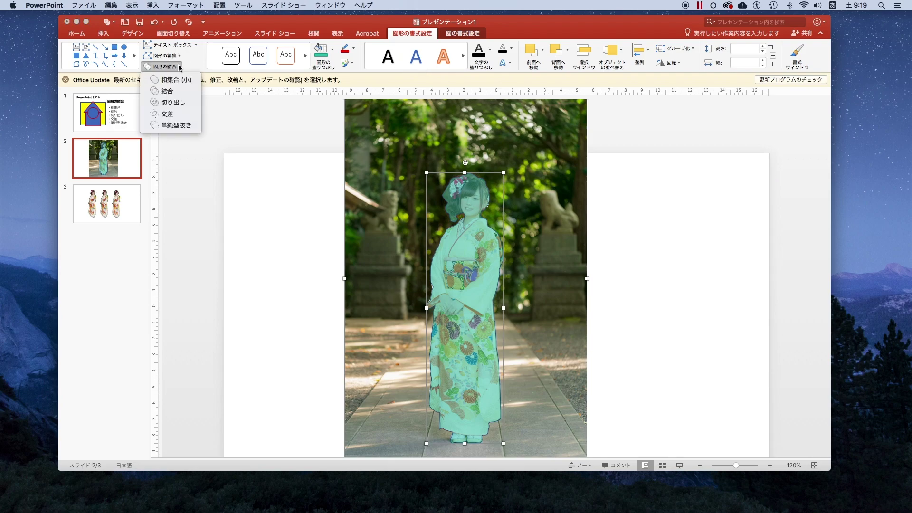
left_click(179, 115)
left_click(553, 165)
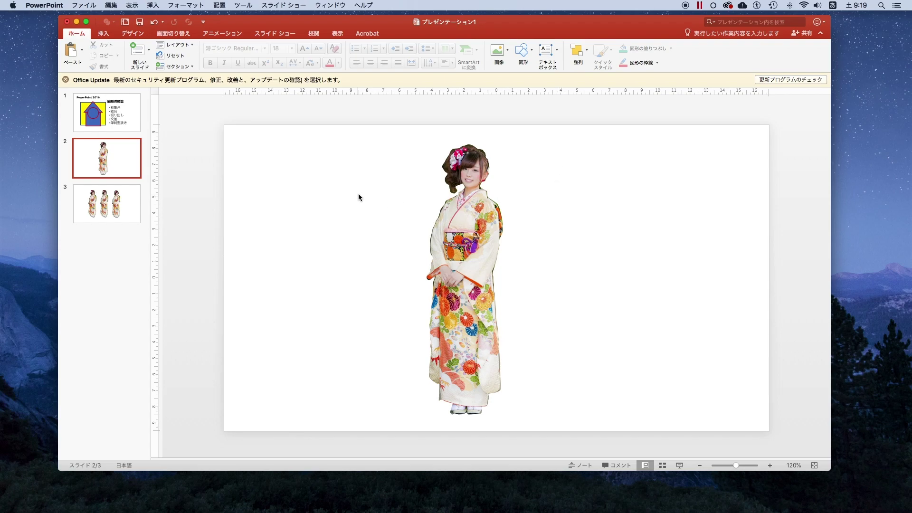
Undo the cut-out, shift the photo and traced shape left, and paste a copy on the right half
key("ctrl+z")
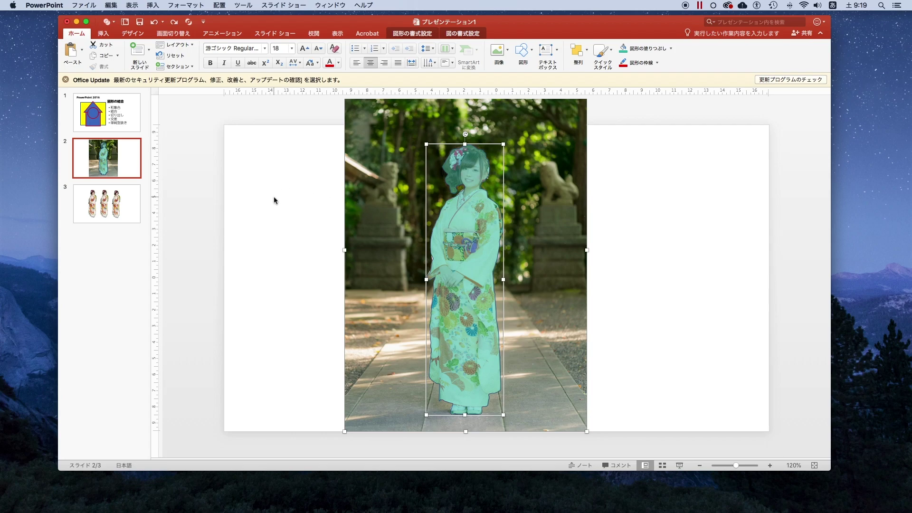
left_click_drag(344, 196, 242, 197)
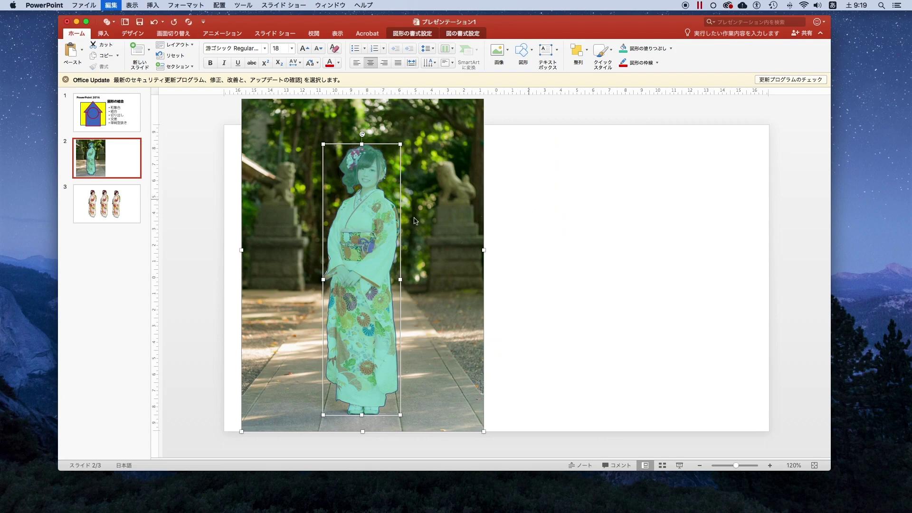
key("super+v")
left_click_drag(375, 213, 625, 206)
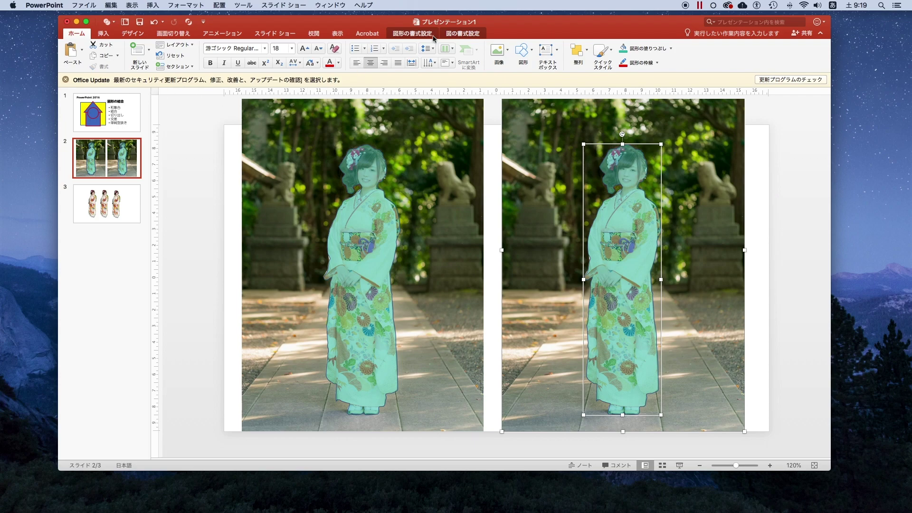
Fragment the right-hand copy so the kimono figure becomes a separate piece
left_click(452, 34)
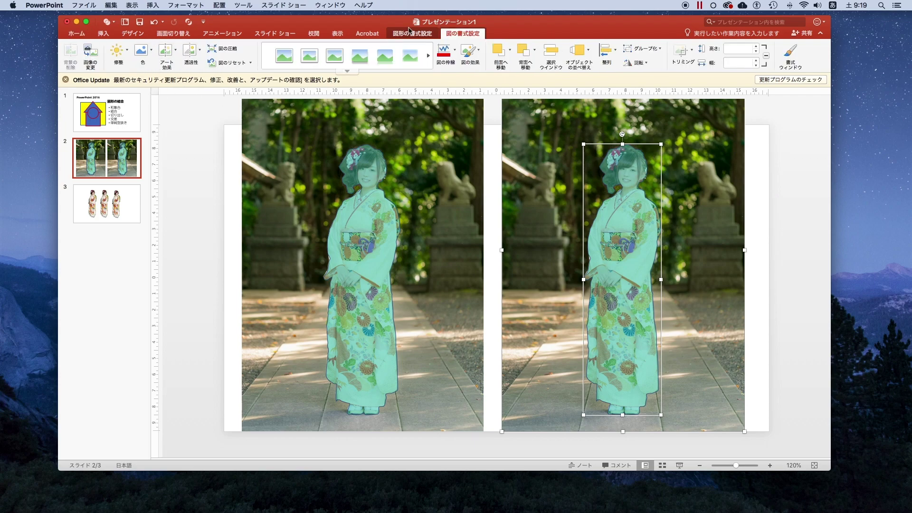
left_click(421, 33)
left_click(164, 67)
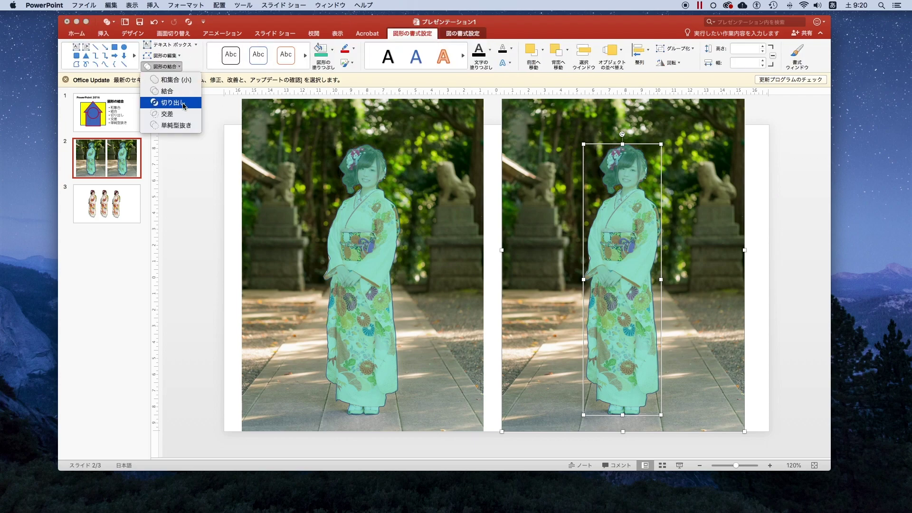
left_click(182, 113)
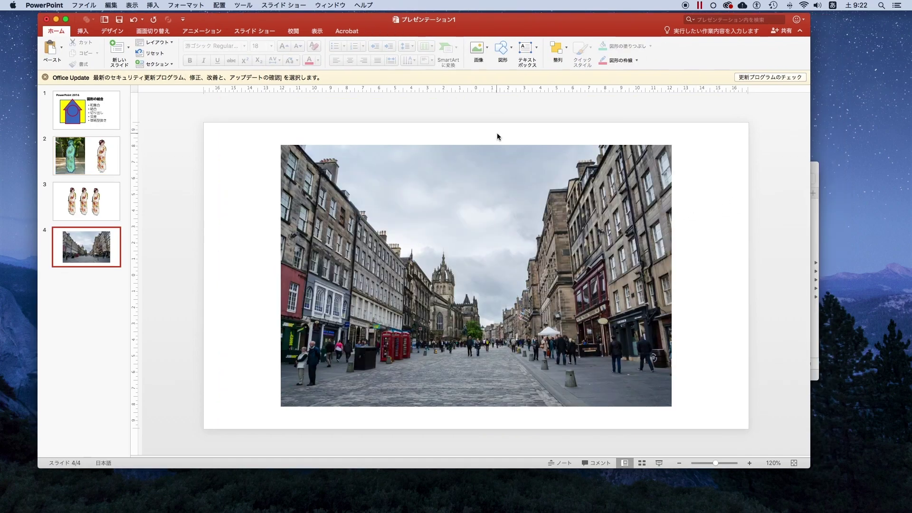
left_click(97, 147)
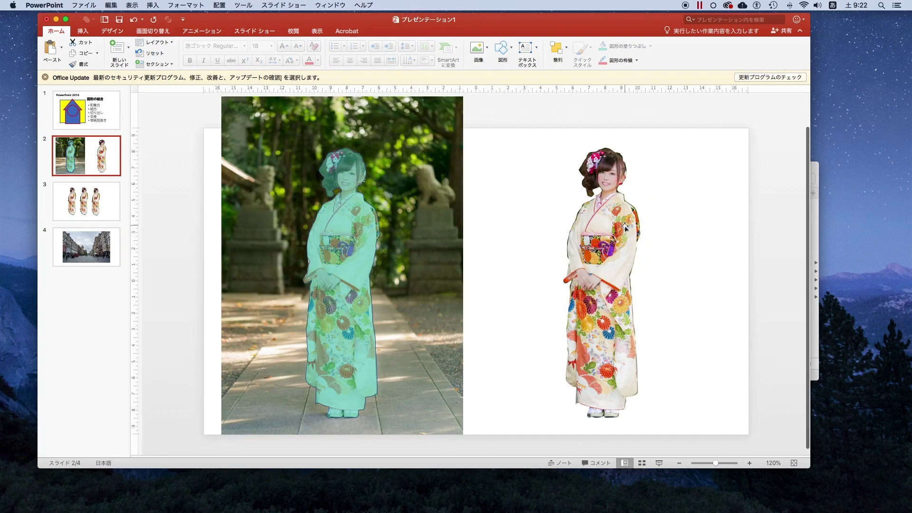
Paste the cut-out kimono woman onto slide 4 and shrink her among the lower-left pedestrians
left_click(616, 222)
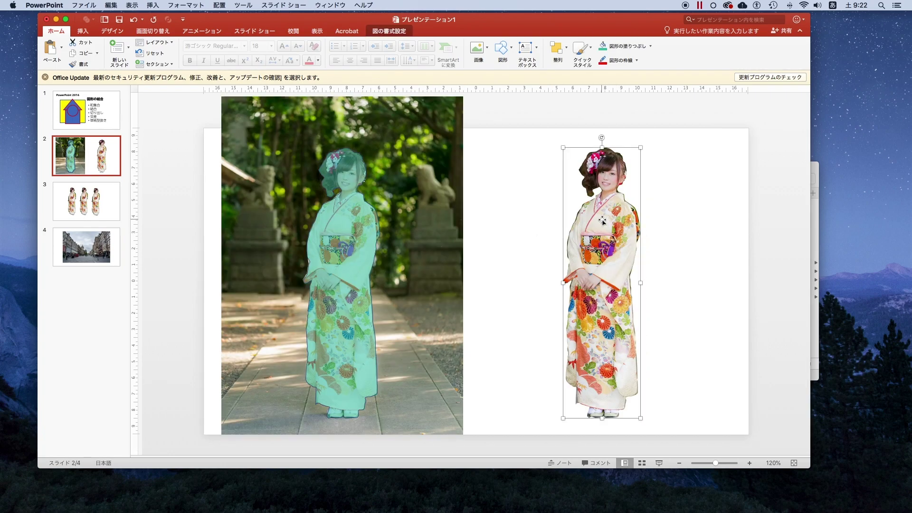
left_click(97, 247)
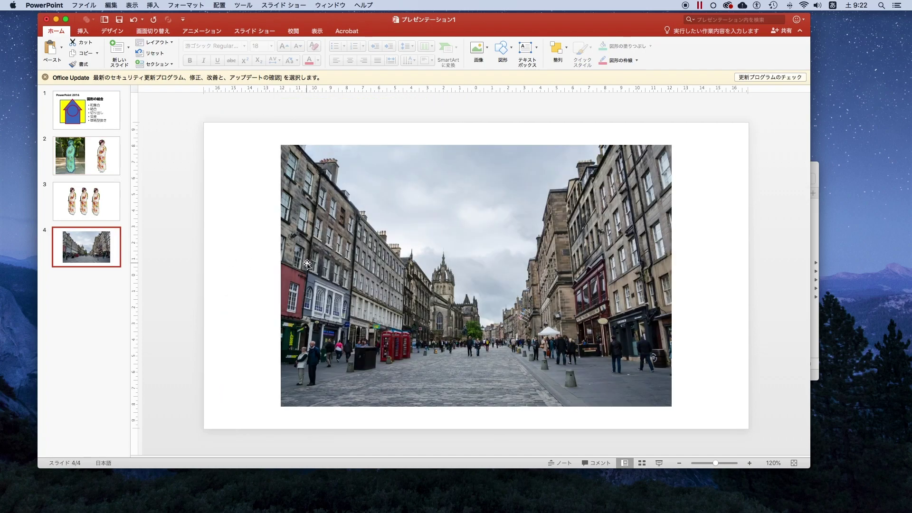
key("super+v")
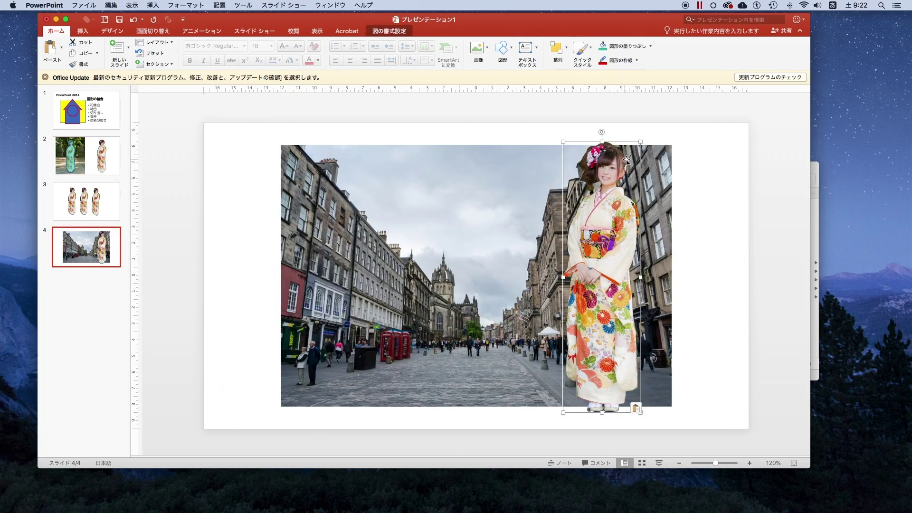
mouse_move(640, 142)
left_mouse_down()
mouse_move(342, 343)
mouse_move(336, 366)
left_mouse_up()
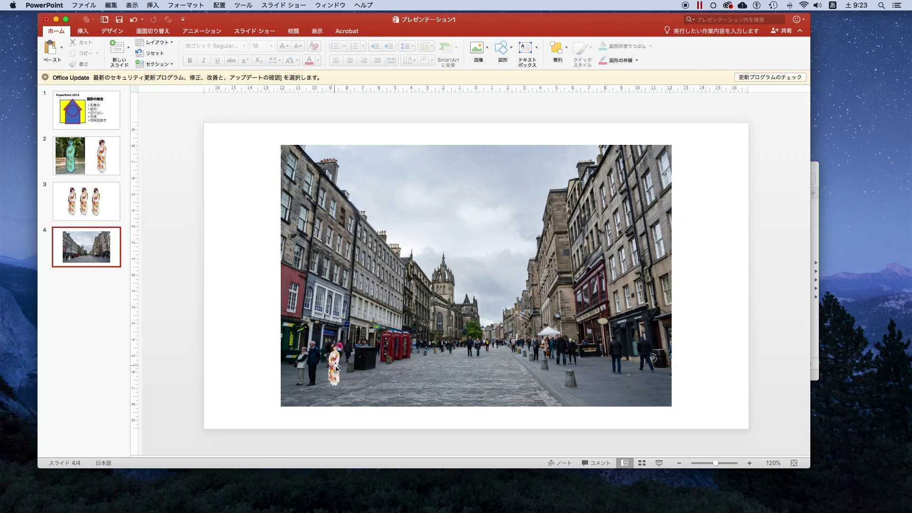
left_click(336, 366)
scroll(336, 366, "up", 5)
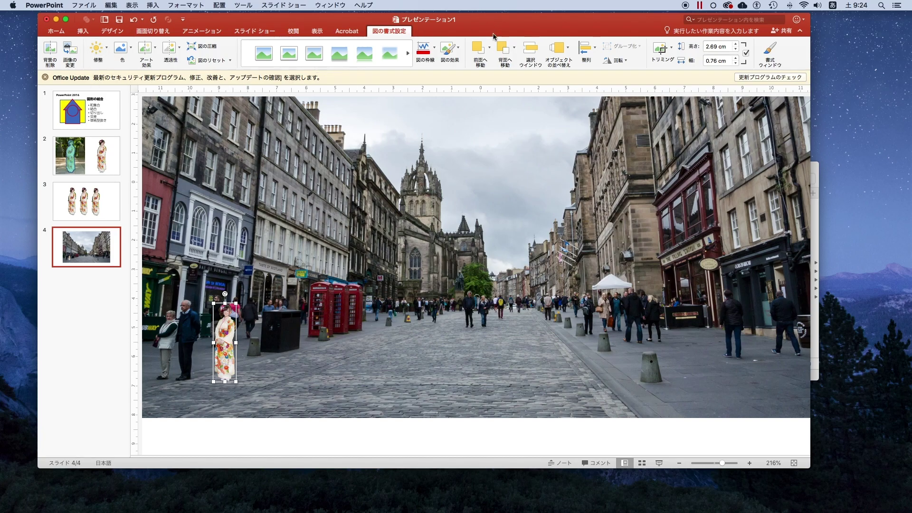
Apply the Brightness -20%, Contrast 0% correction to the small kimono figure
double_click(390, 30)
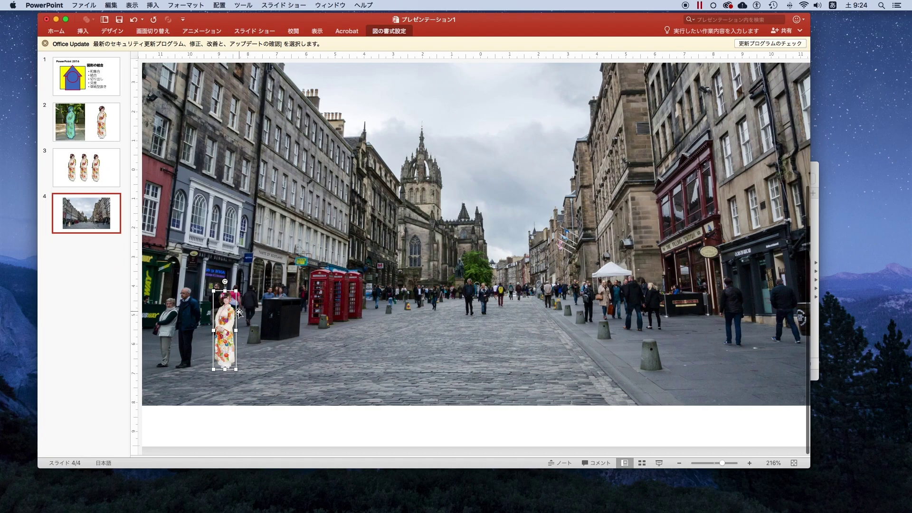
left_click(389, 33)
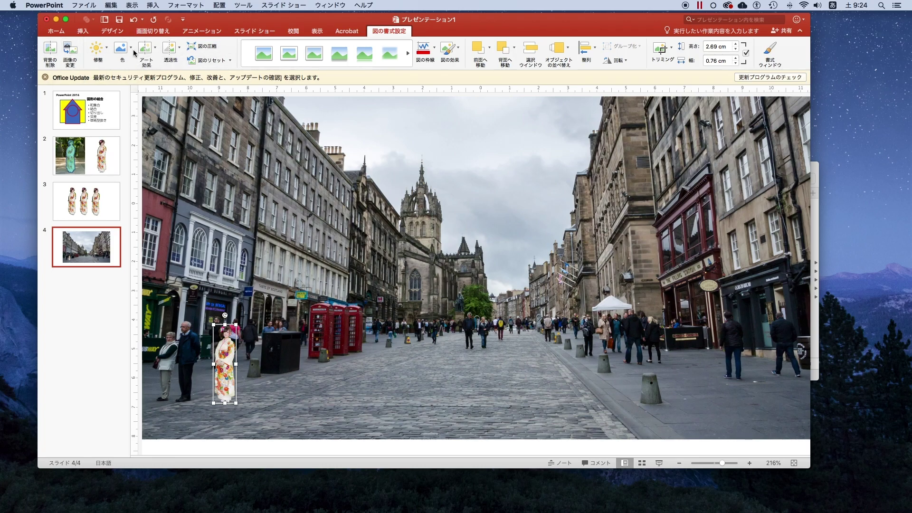
left_click(107, 49)
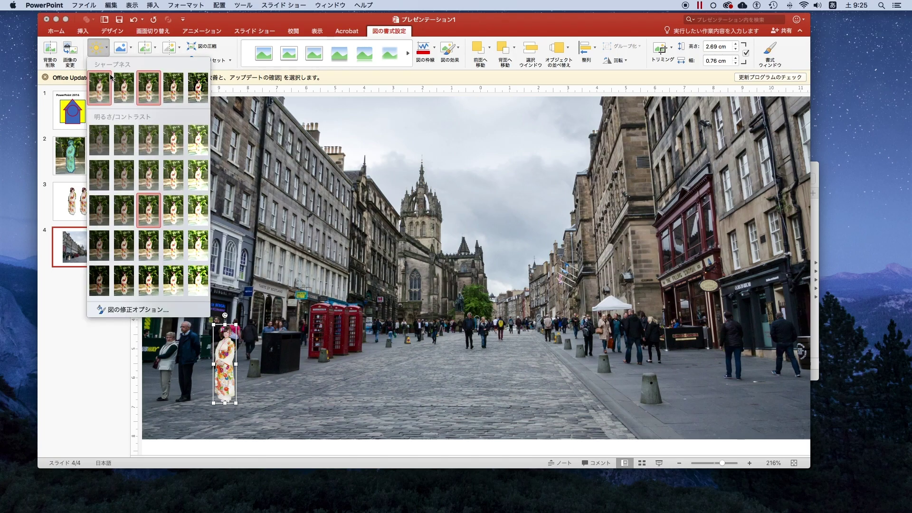
left_click(120, 213)
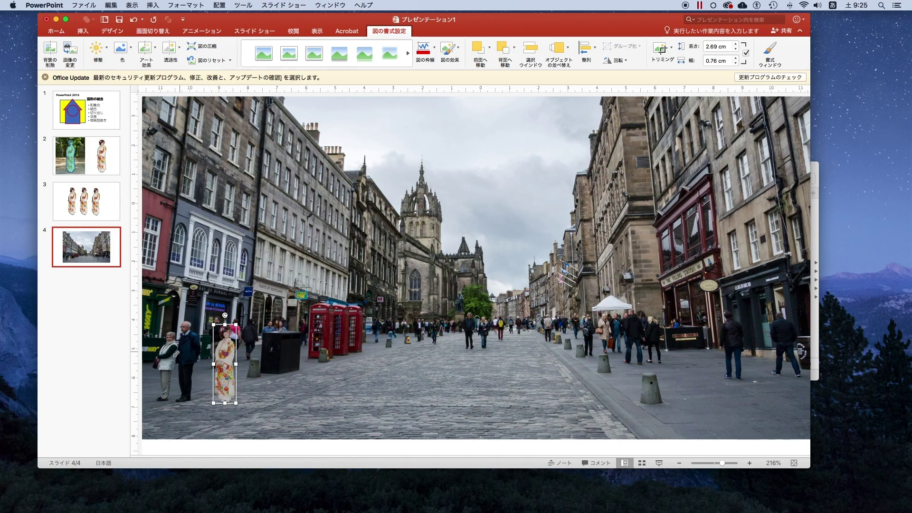
left_click(81, 348)
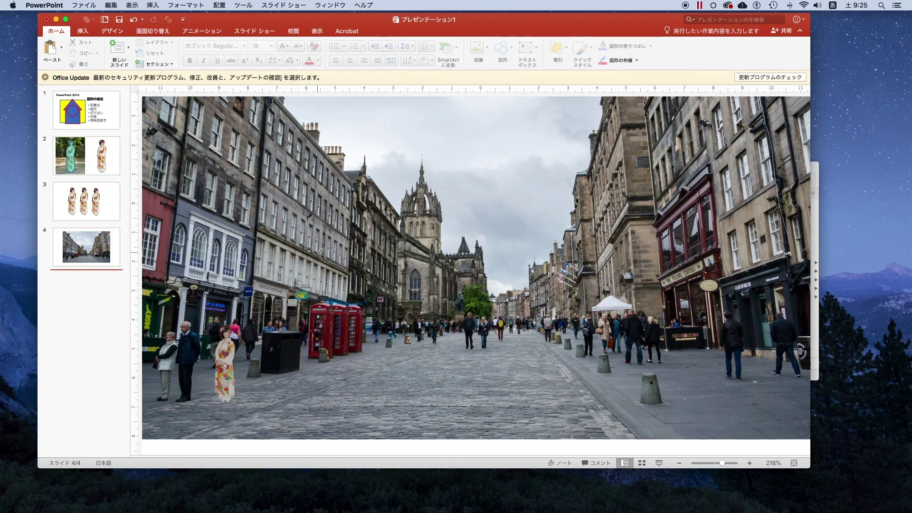
Enlarge the kimono woman with a corner handle and place her near the street photo's right edge
scroll(342, 222, "down", 2)
scroll(351, 225, "down", 2)
scroll(370, 231, "down", 5)
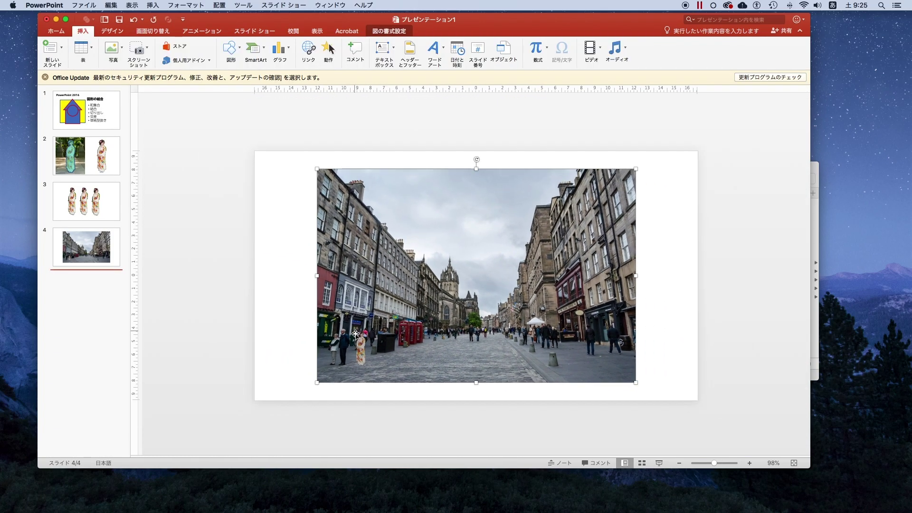
mouse_move(364, 333)
left_mouse_down()
mouse_move(396, 305)
mouse_move(418, 256)
mouse_move(588, 274)
left_mouse_up()
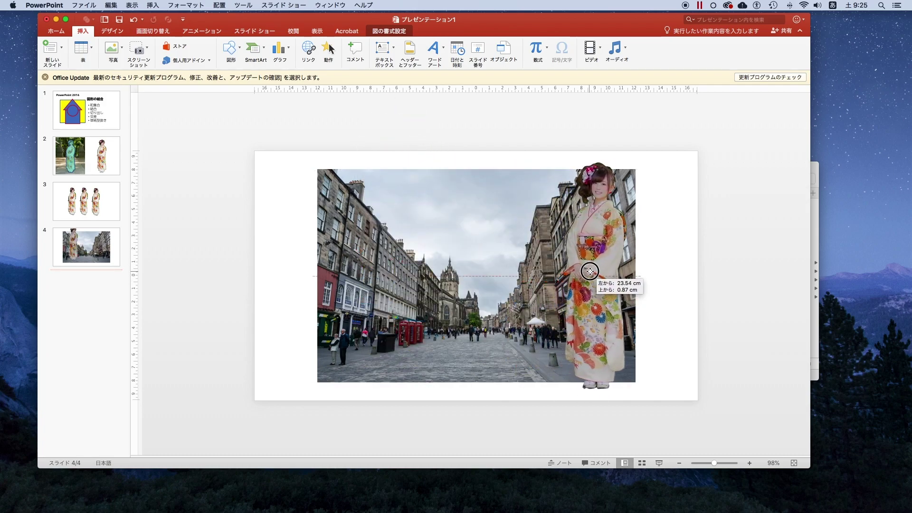